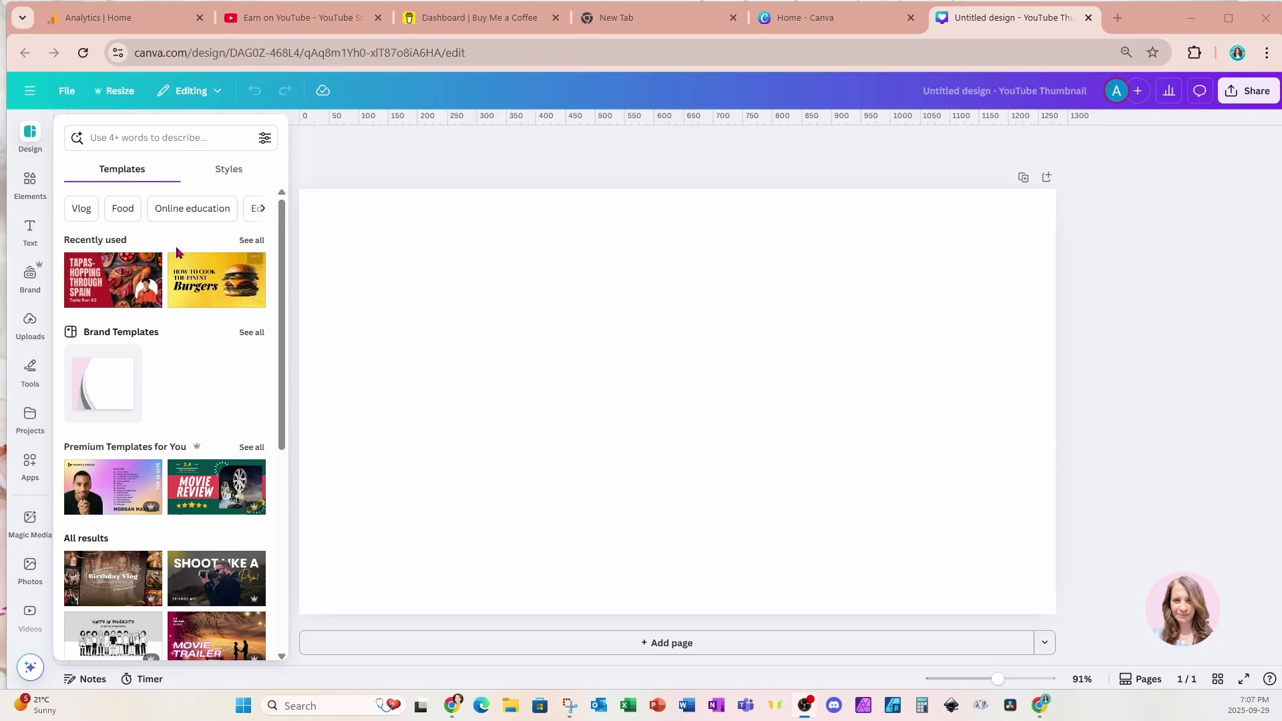
- Add the recently used puppy photo and shrink it to 256 by 445 at the page's left edge
click(30, 190)
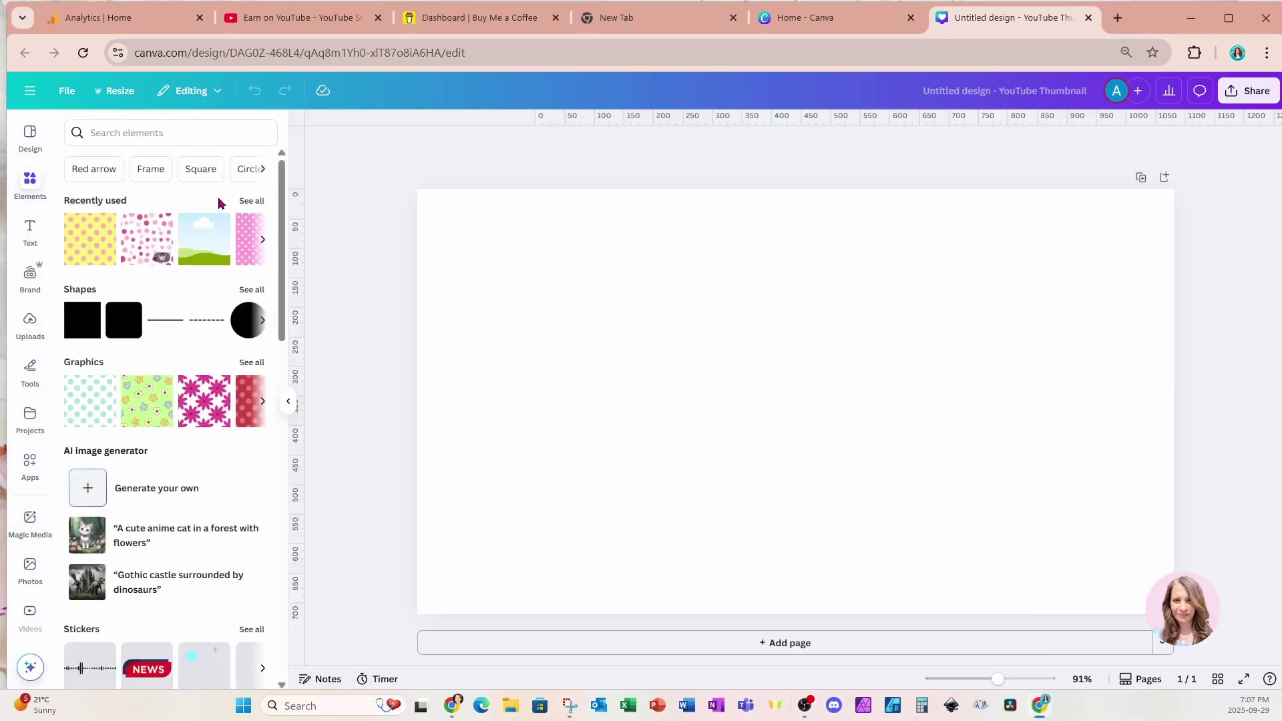
click(253, 200)
click(150, 337)
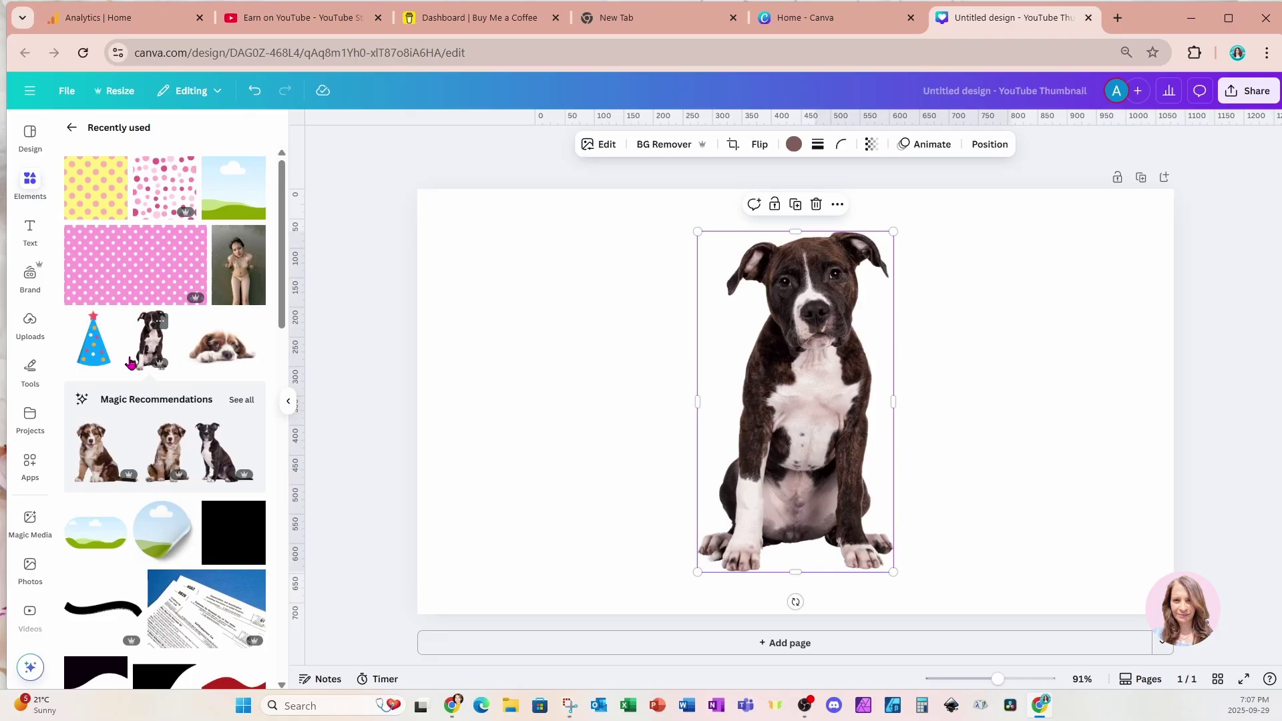
drag(818, 436, 550, 442)
drag(631, 240, 573, 308)
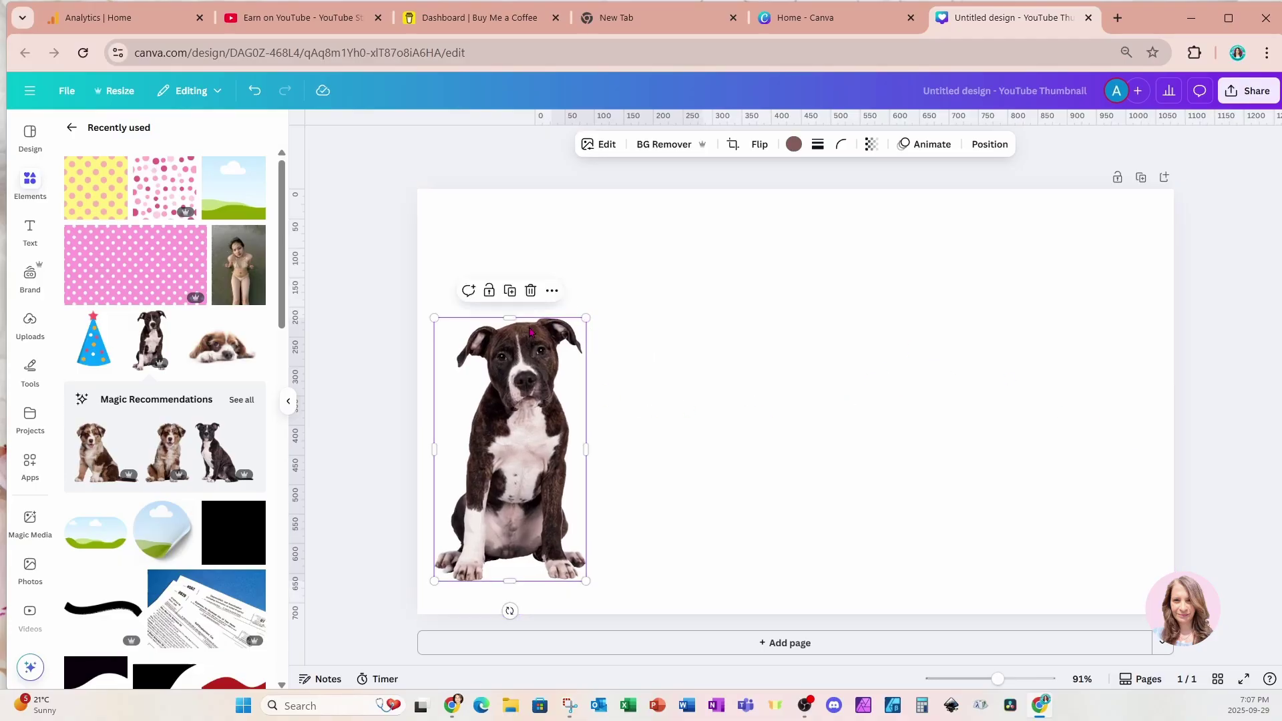
- Search the apps for 'sketch' and open Sketch FX with the puppy photo loaded
click(32, 471)
click(150, 129)
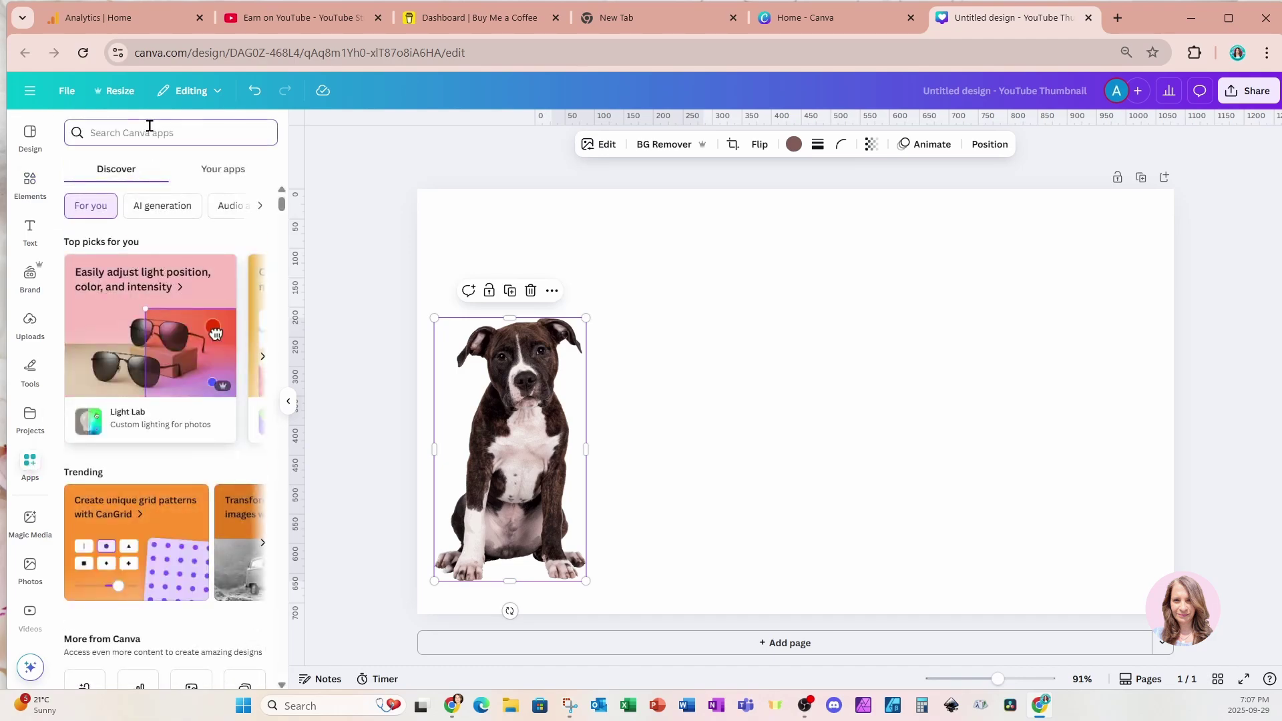
text(sketch)
key(Return)
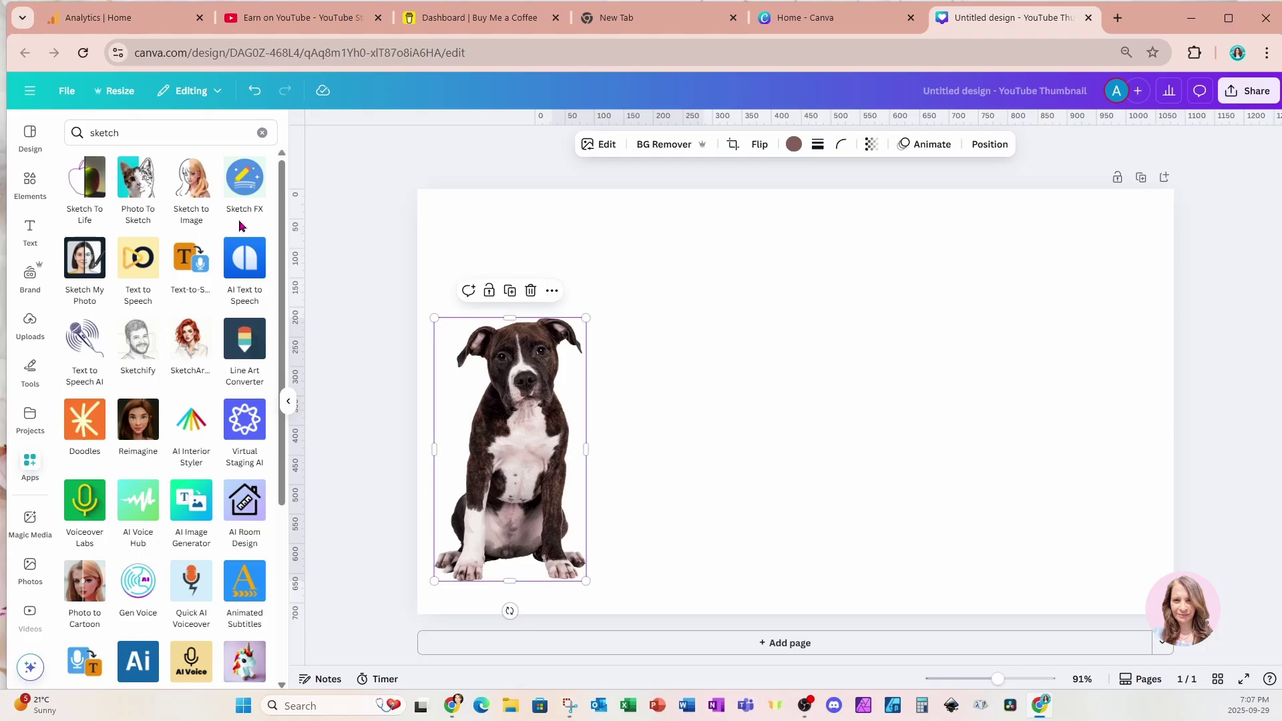
click(249, 191)
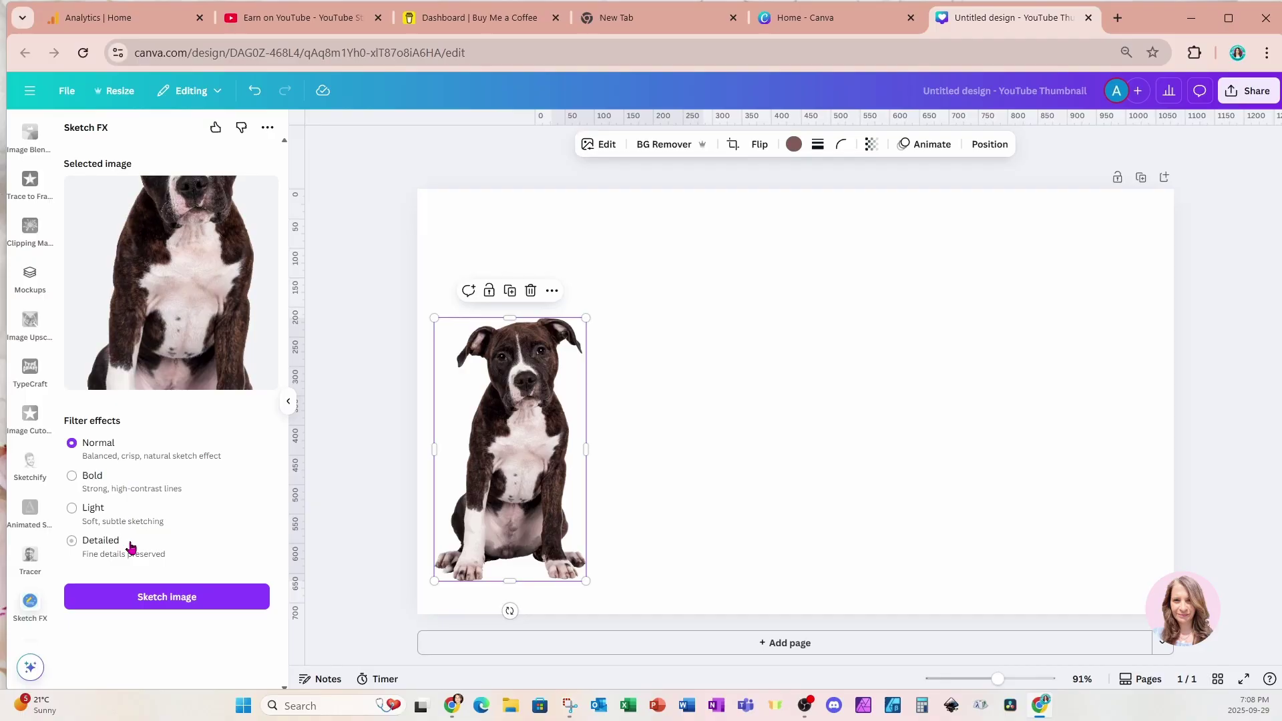
- Duplicate the puppy photo three times into a row of four
click(509, 290)
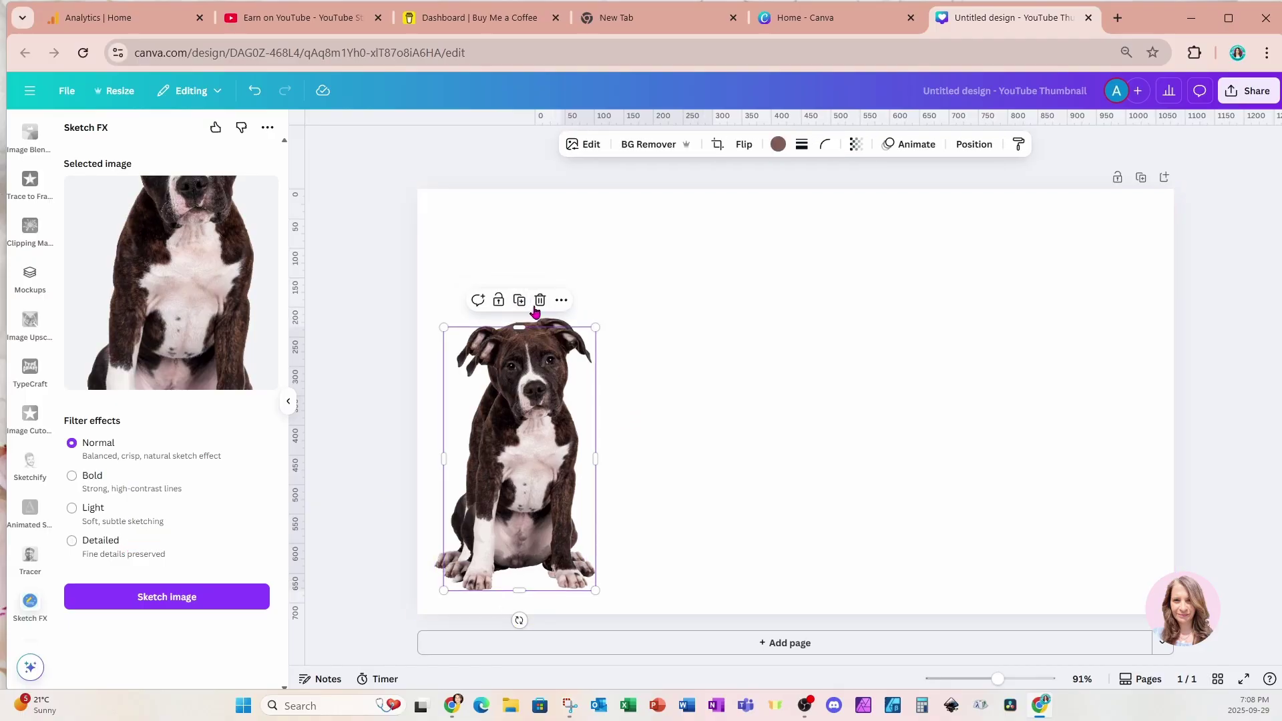
drag(503, 392, 656, 383)
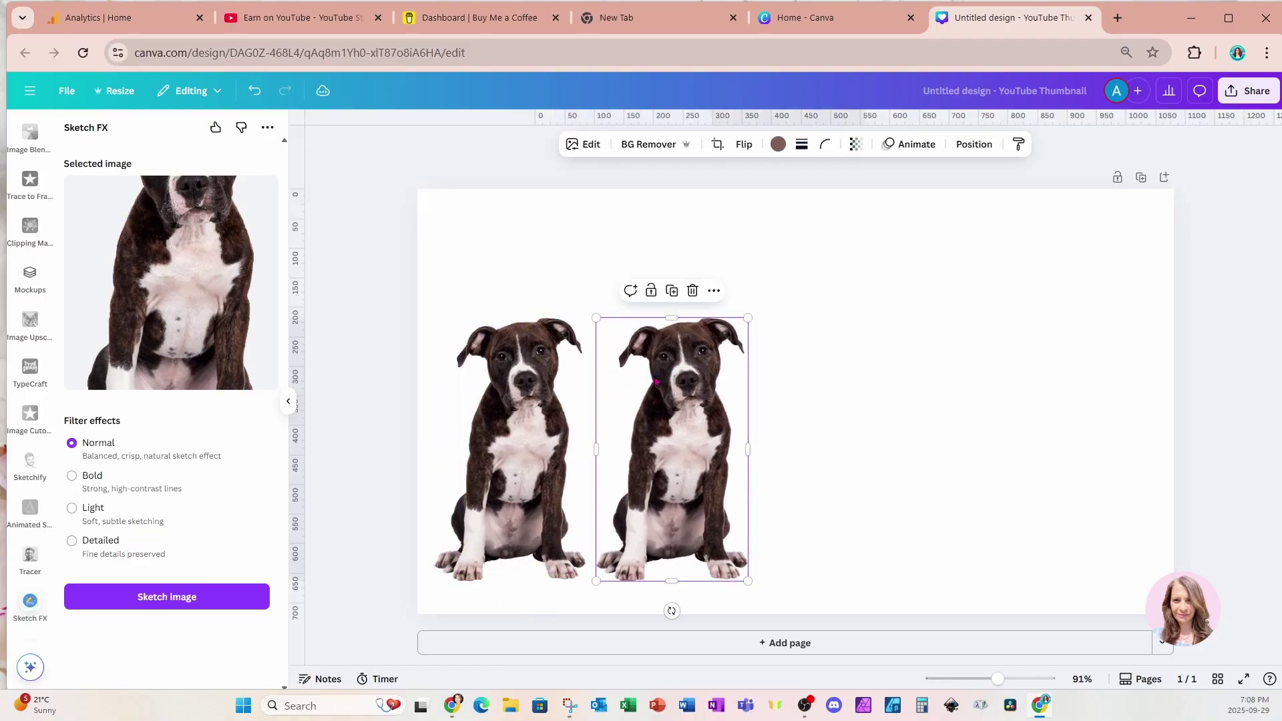
click(672, 290)
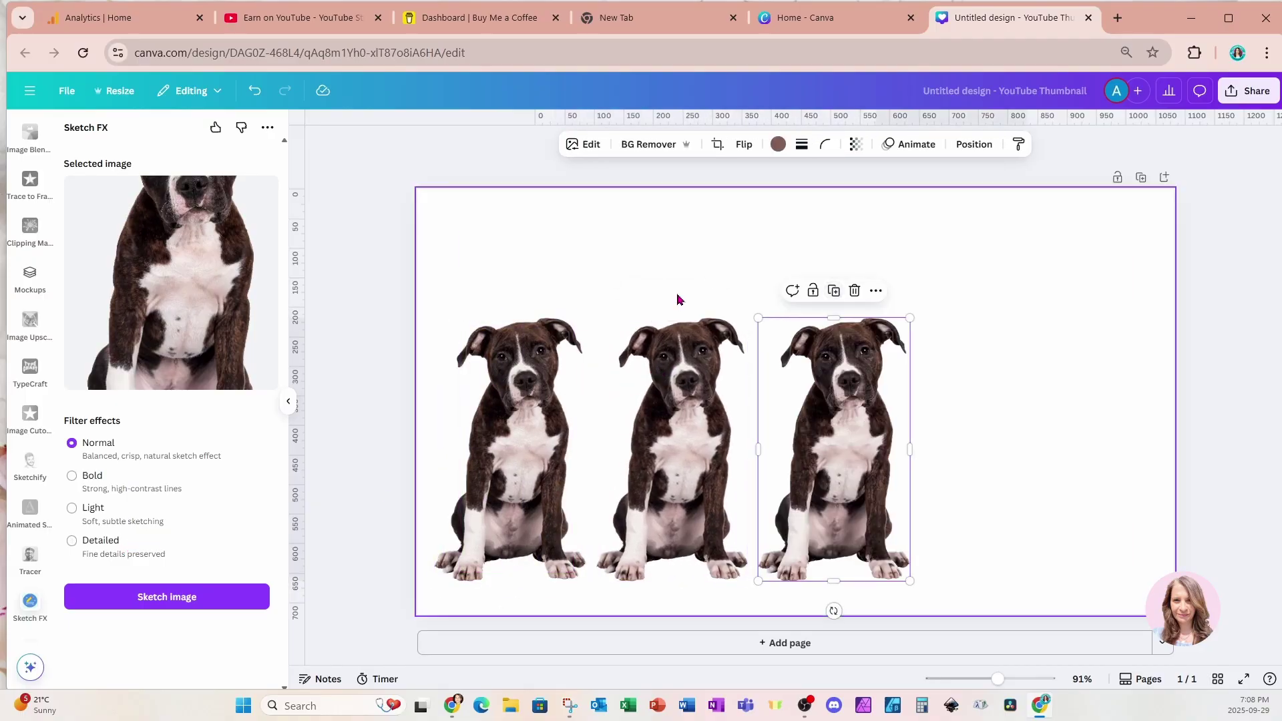
click(839, 299)
- Enlarge the four puppies as a group to span the full page width
drag(458, 296, 1002, 459)
drag(1073, 318, 1156, 281)
click(630, 219)
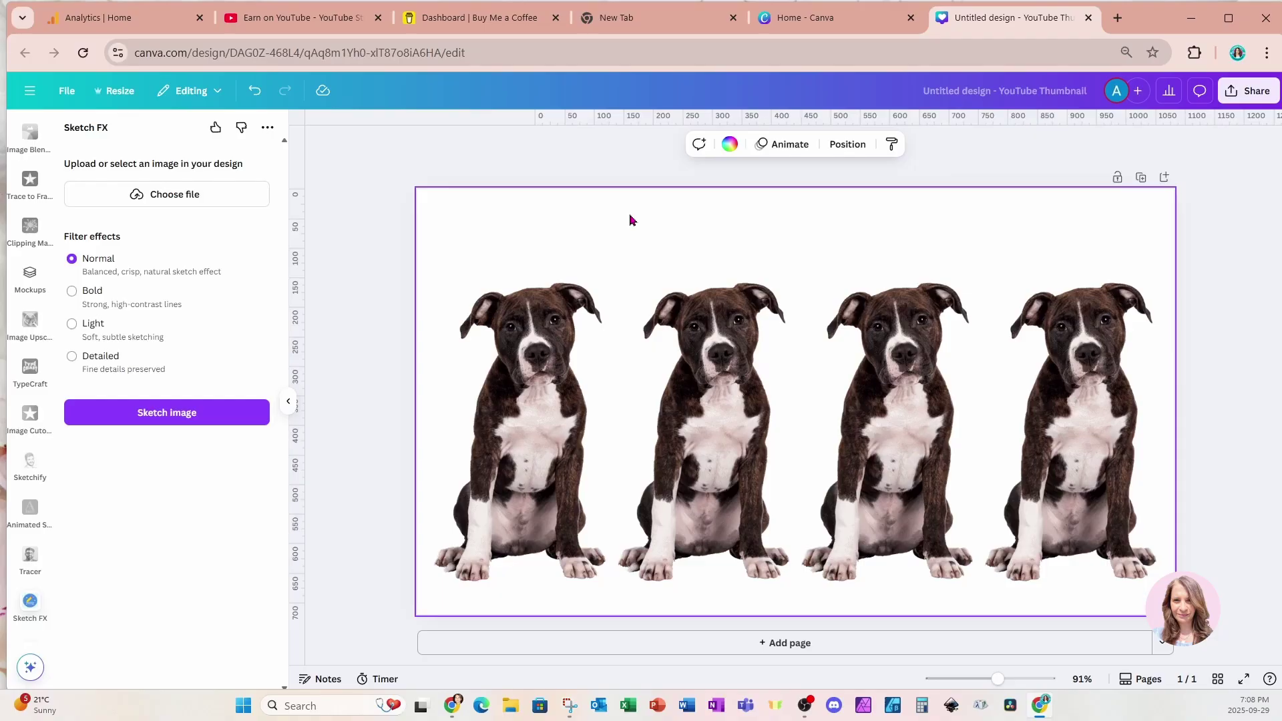
click(542, 378)
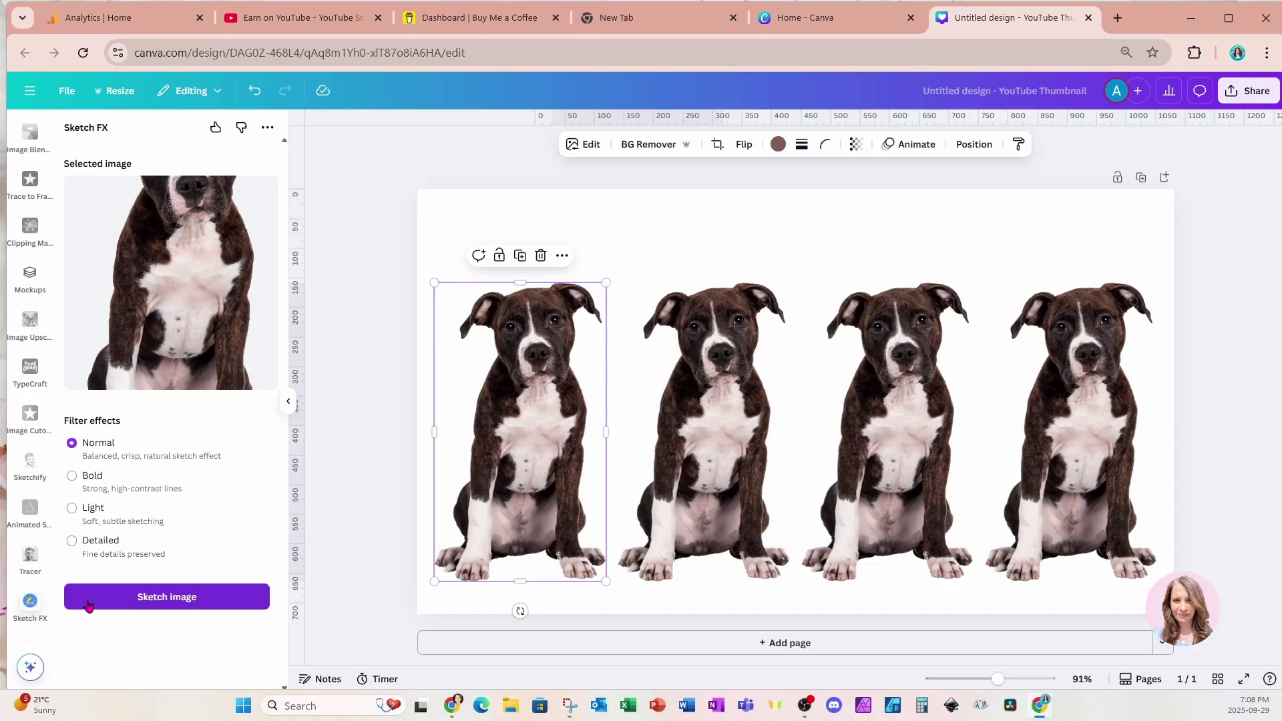
- Sketch the four puppies left to right with the Normal, Bold, Light and Detailed effects
click(88, 605)
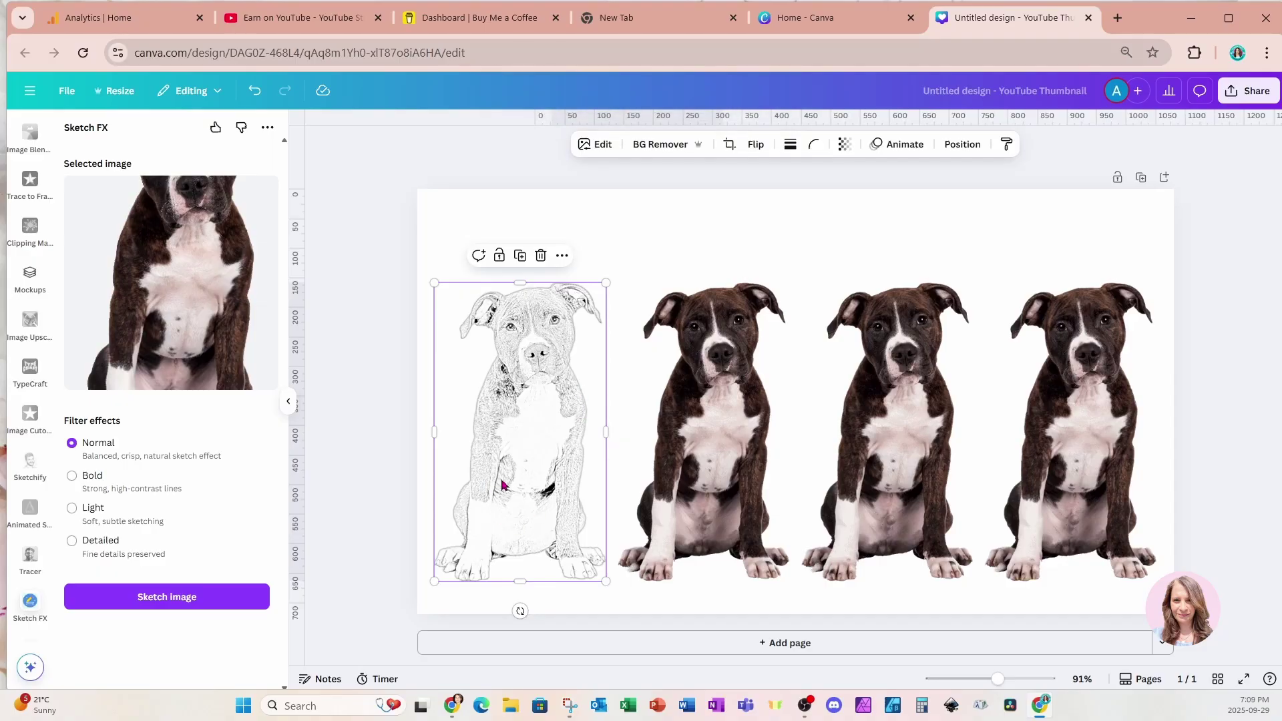
click(710, 442)
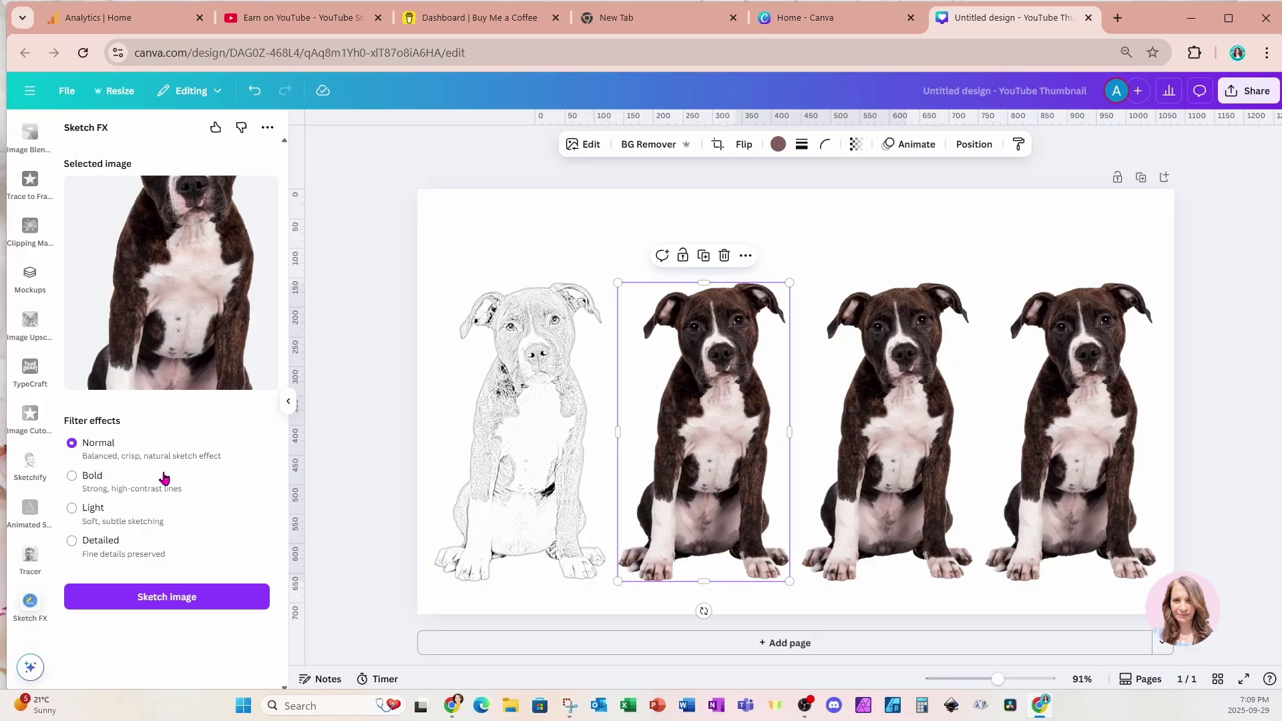
click(100, 479)
click(90, 598)
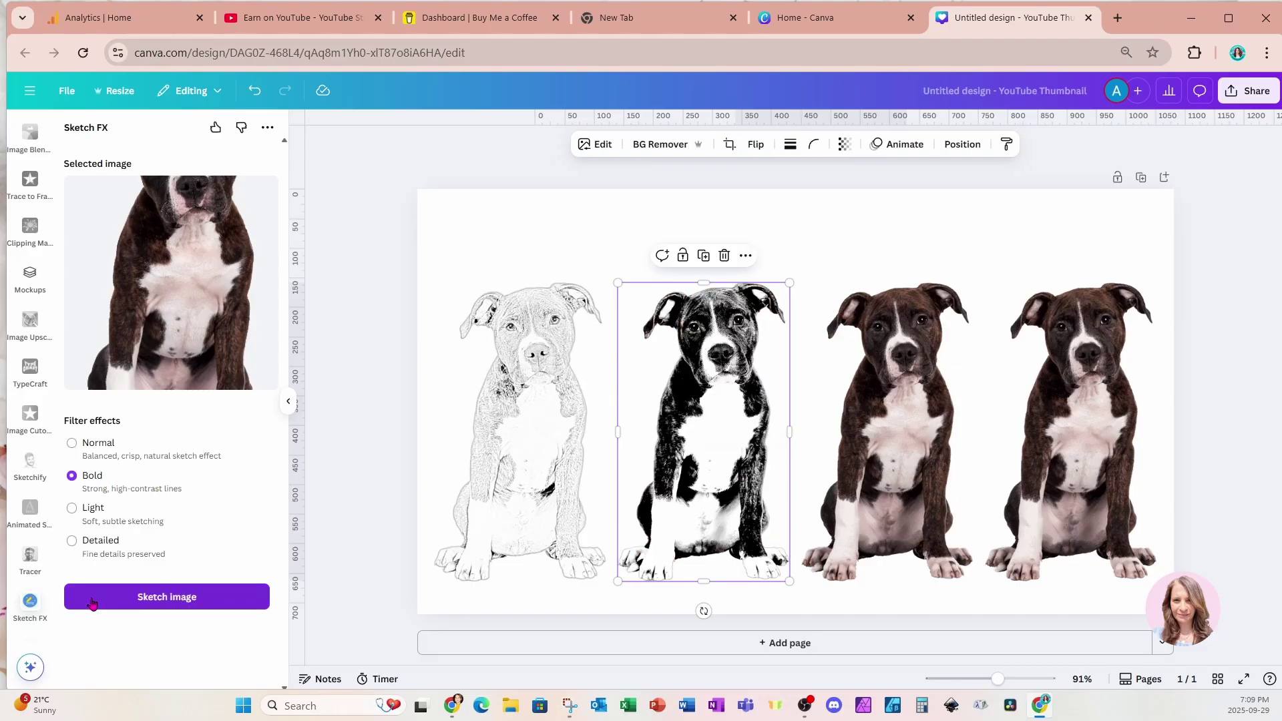
click(911, 415)
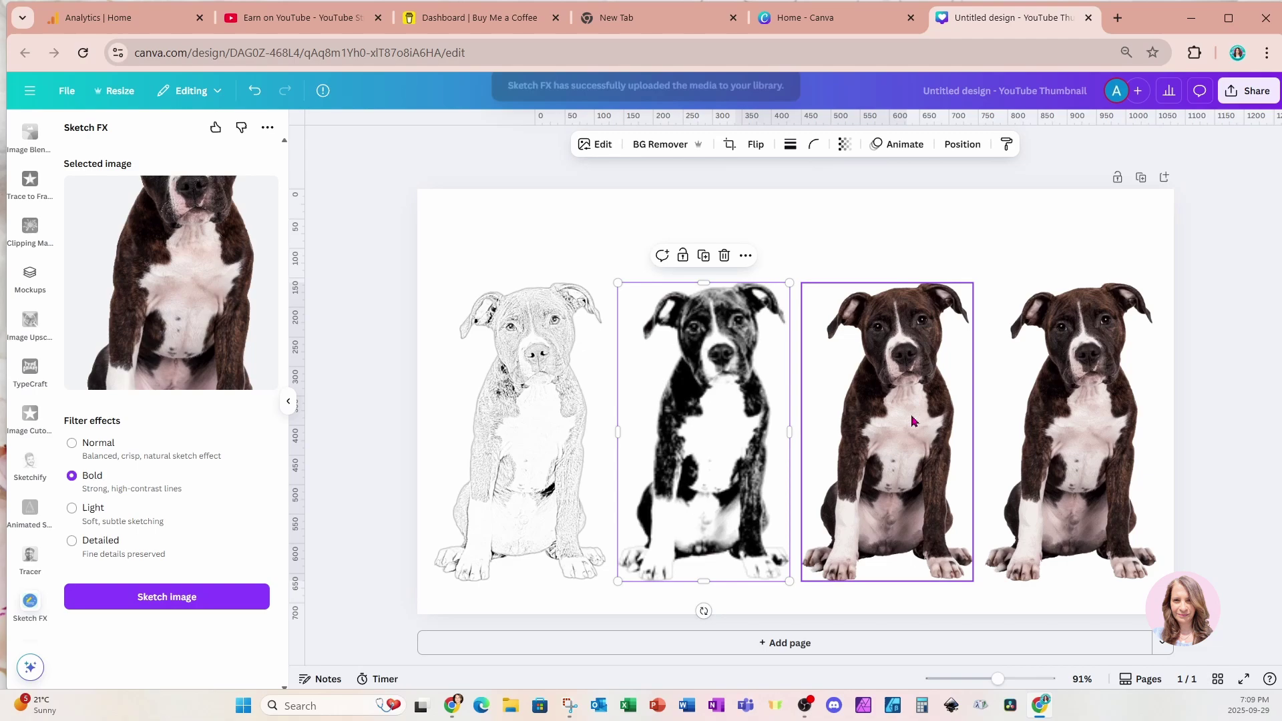
click(73, 511)
click(98, 599)
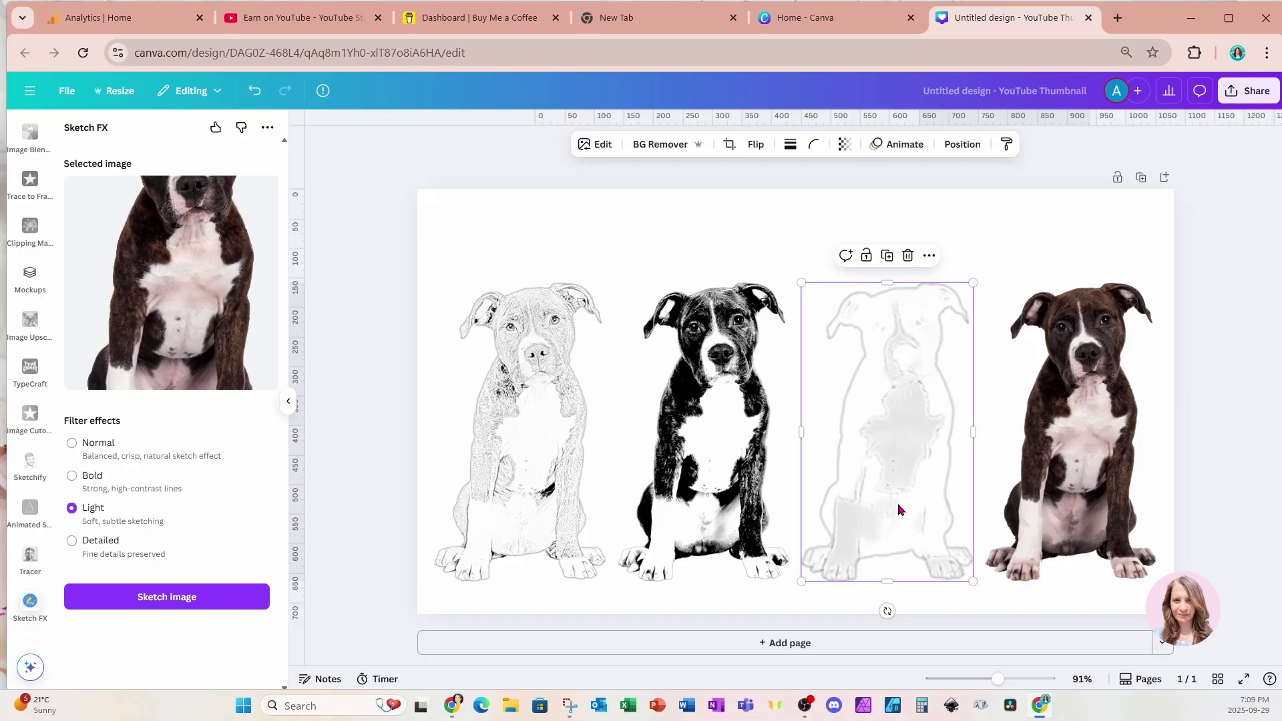
click(1088, 451)
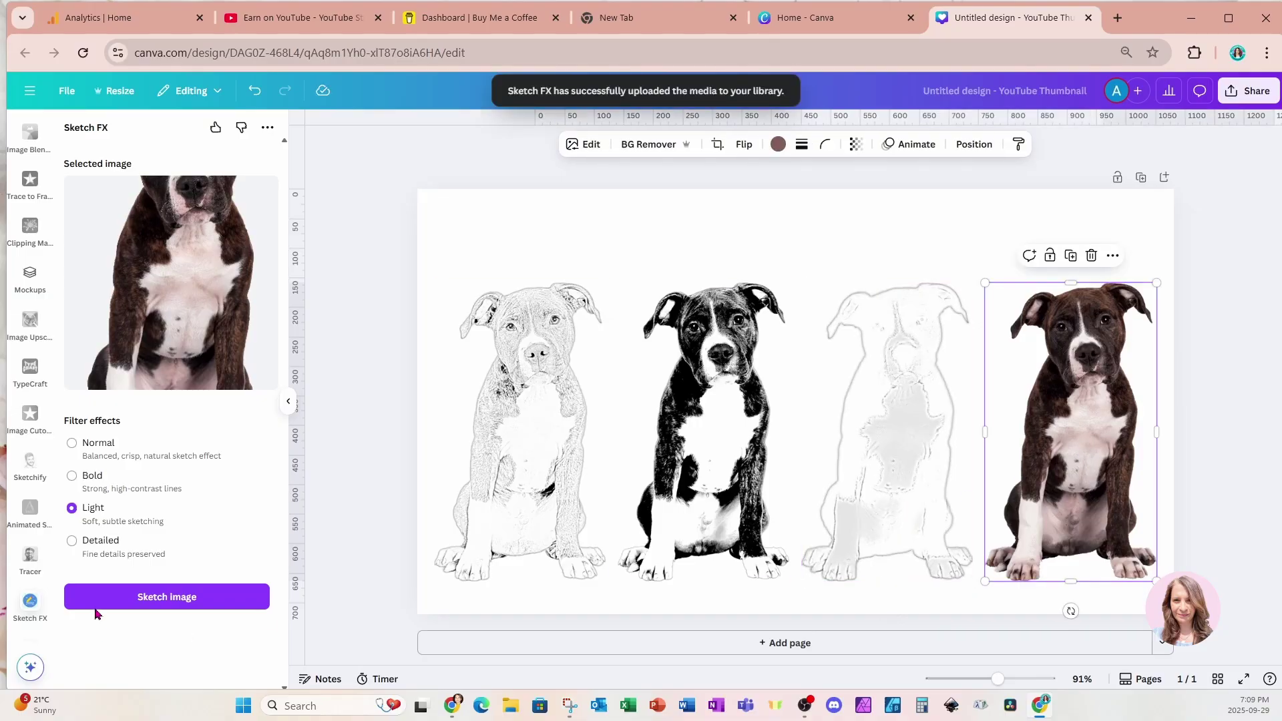
click(72, 541)
click(92, 597)
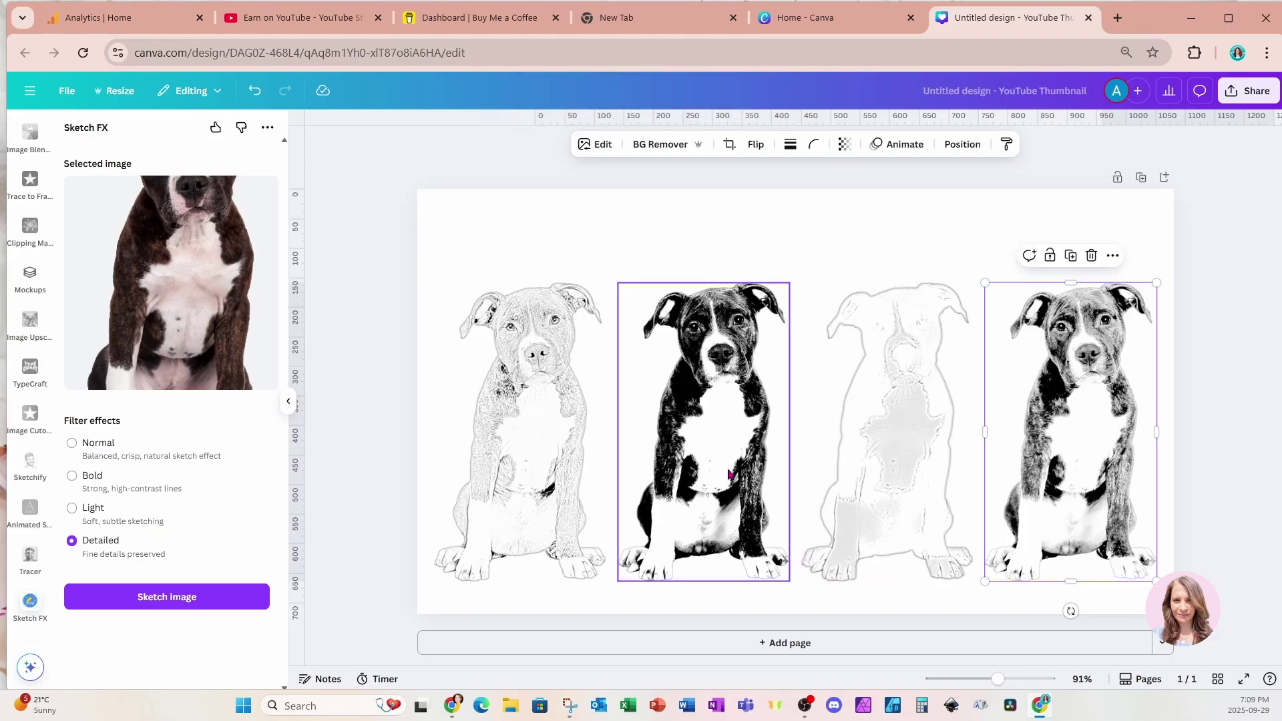
- Shrink the sketch row to the right and add a resized colour puppy photo at the left
drag(365, 290, 1124, 530)
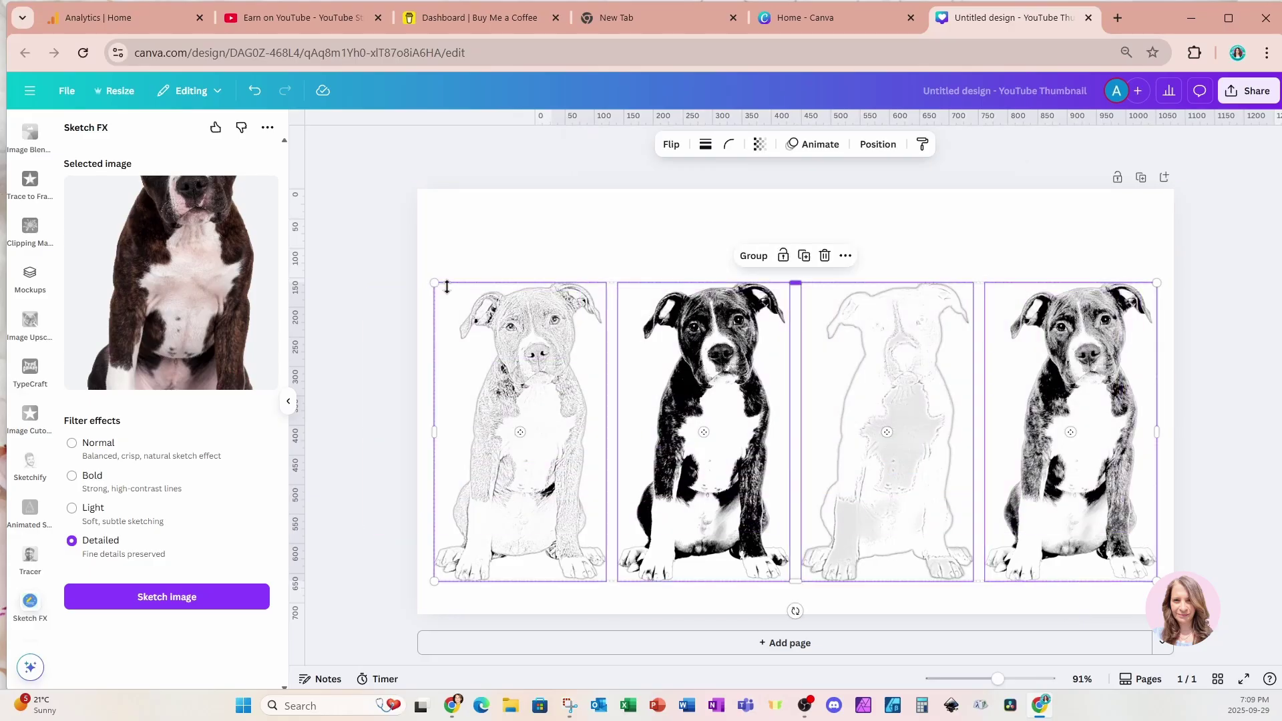
drag(435, 285, 591, 314)
scroll(47, 247, up, 5)
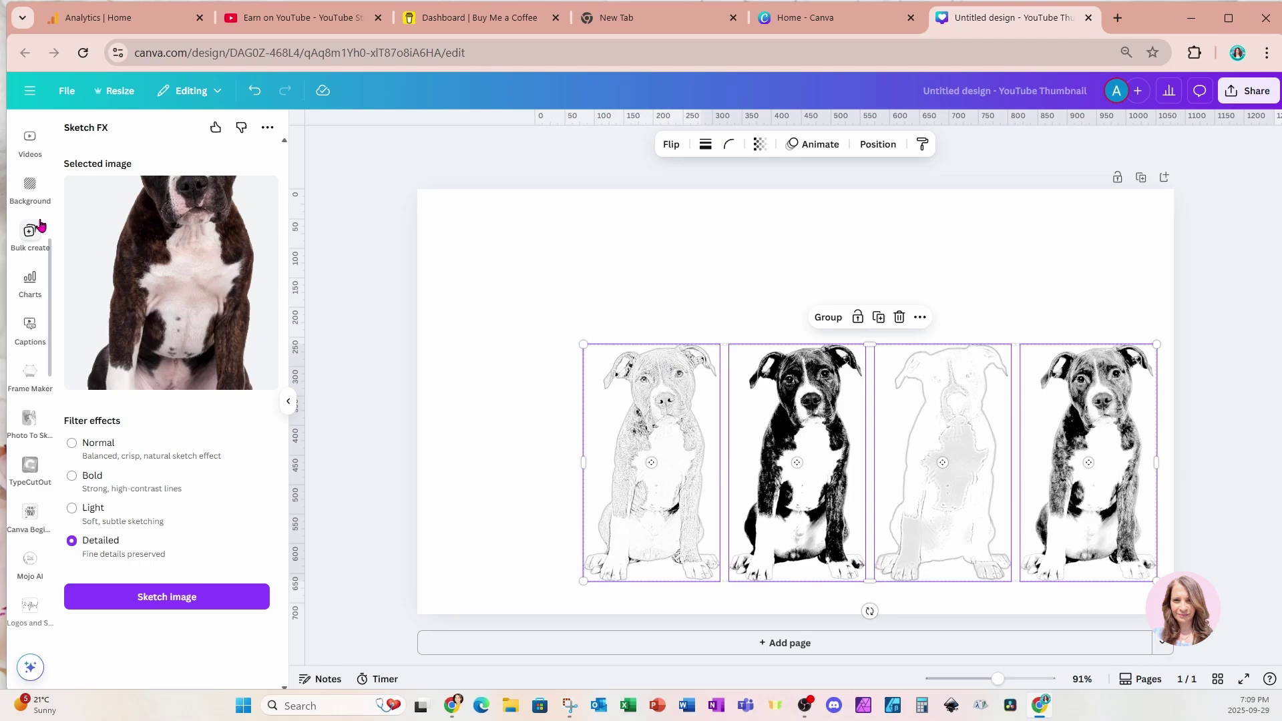
click(29, 184)
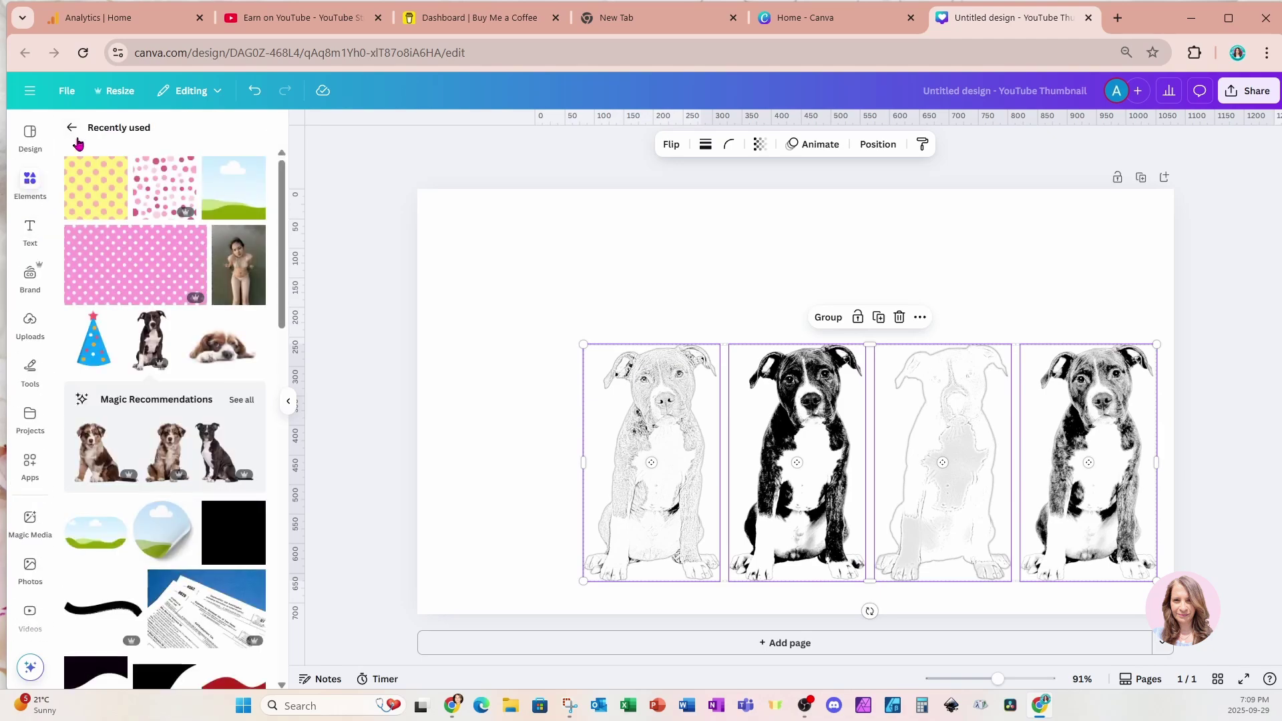
click(151, 352)
drag(839, 375, 555, 389)
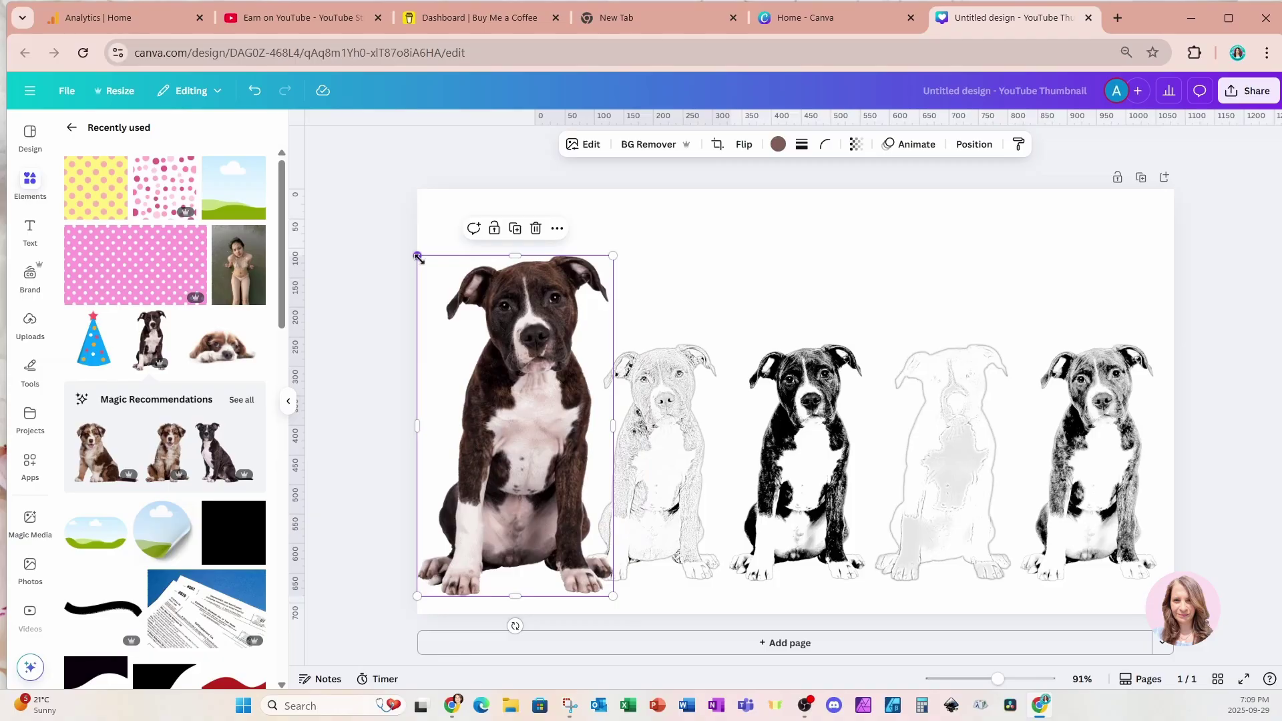
drag(418, 256, 460, 329)
drag(554, 417, 523, 416)
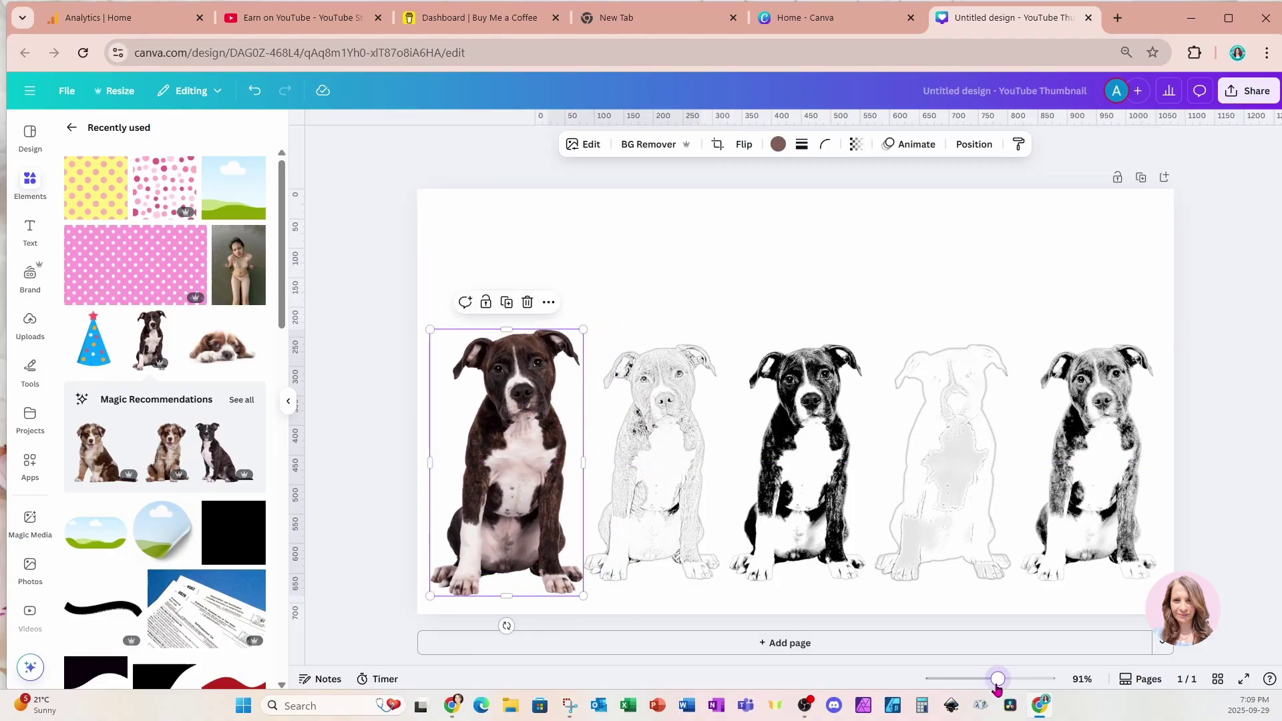
- Hide the side panel and zoom the page in to 150%
click(291, 406)
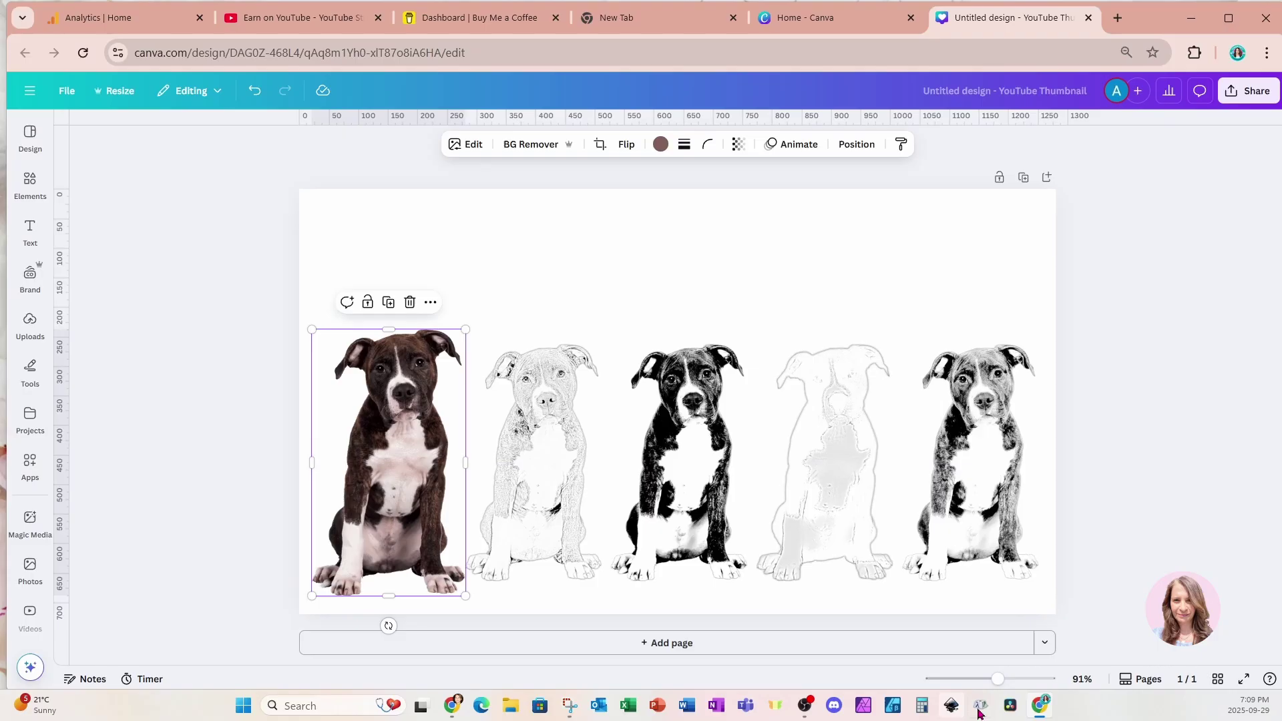
click(1005, 680)
drag(1004, 680, 1008, 679)
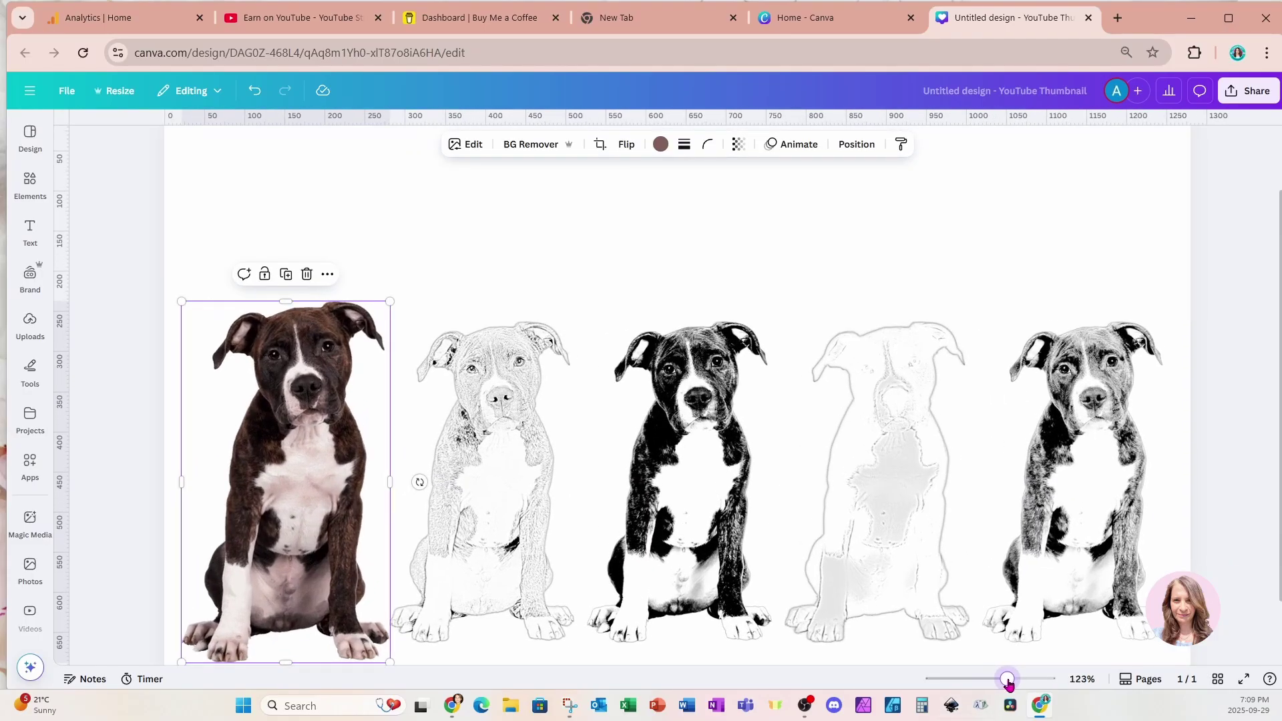
scroll(1001, 660, down, 2)
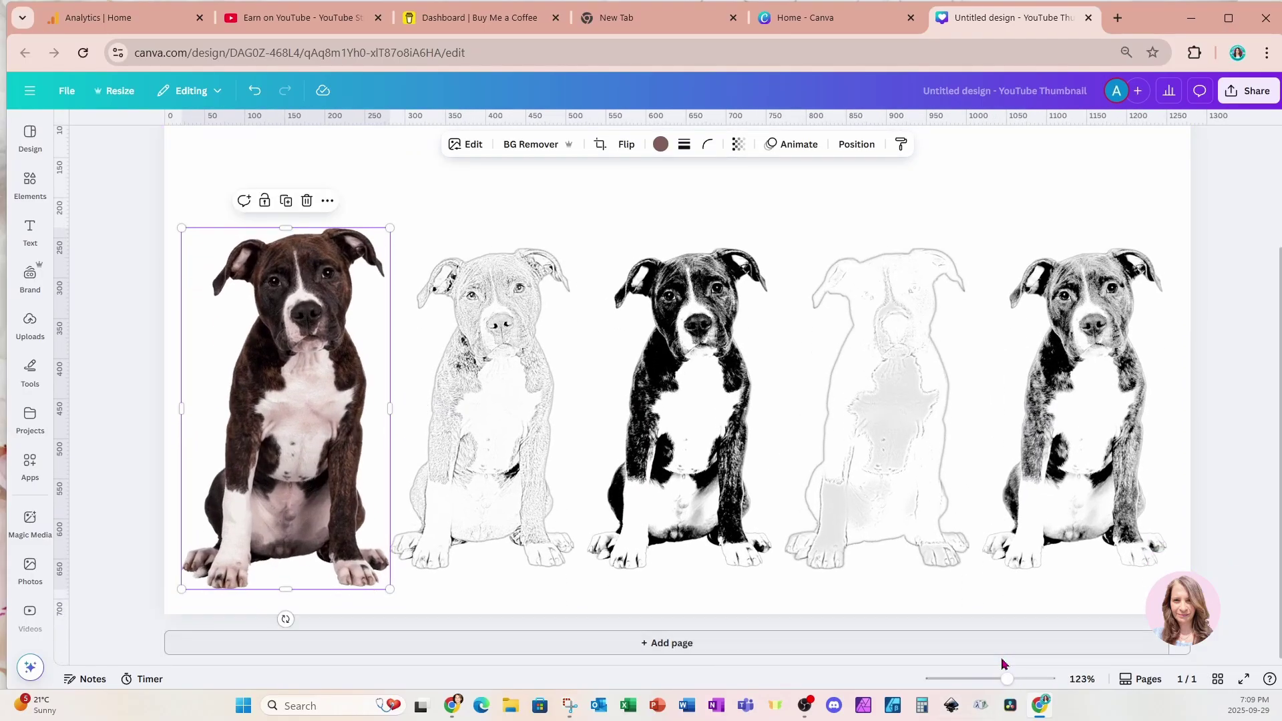
drag(1012, 680, 1014, 680)
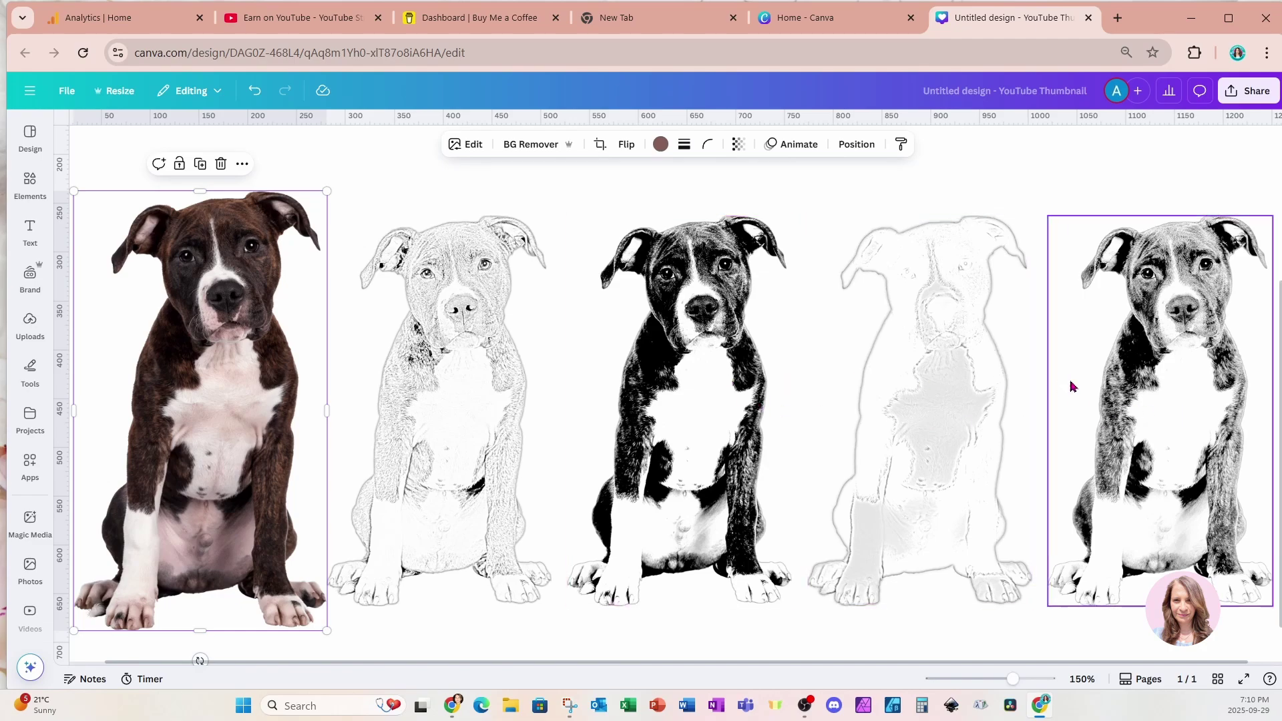
click(1167, 385)
click(750, 404)
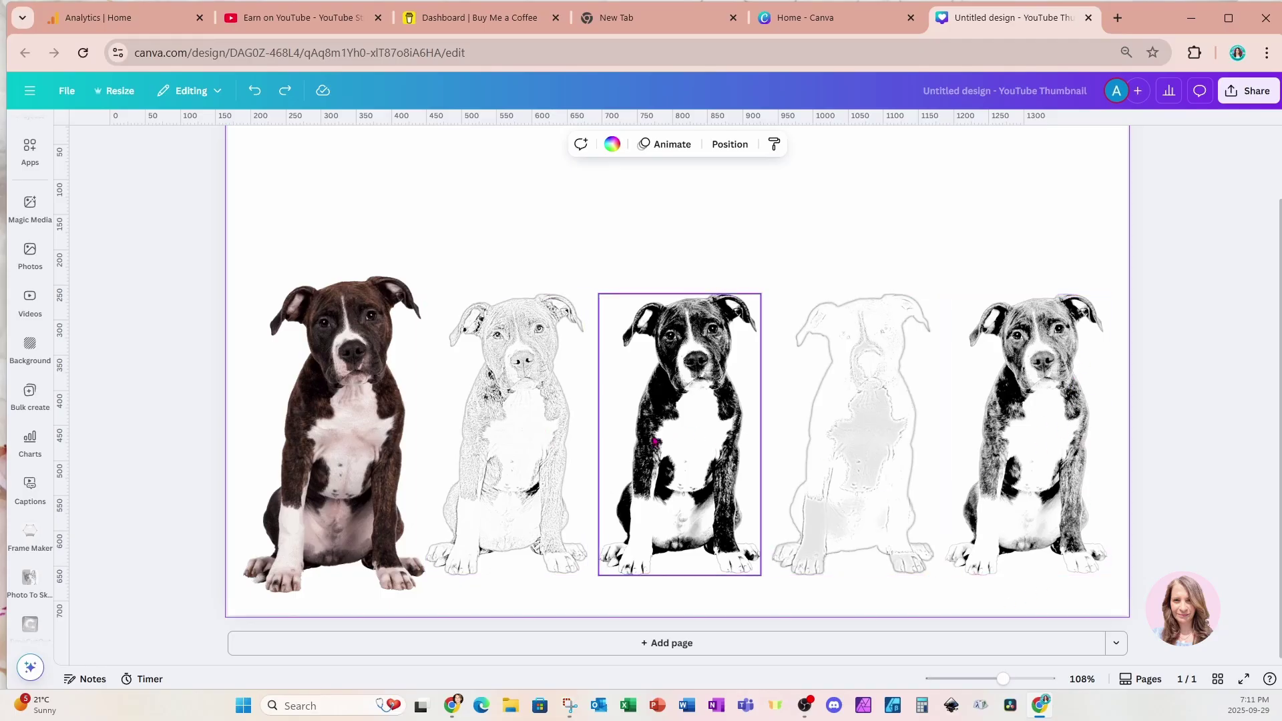
- Put a small duplicate of the rightmost sketched dog in the page's top-left corner
click(35, 494)
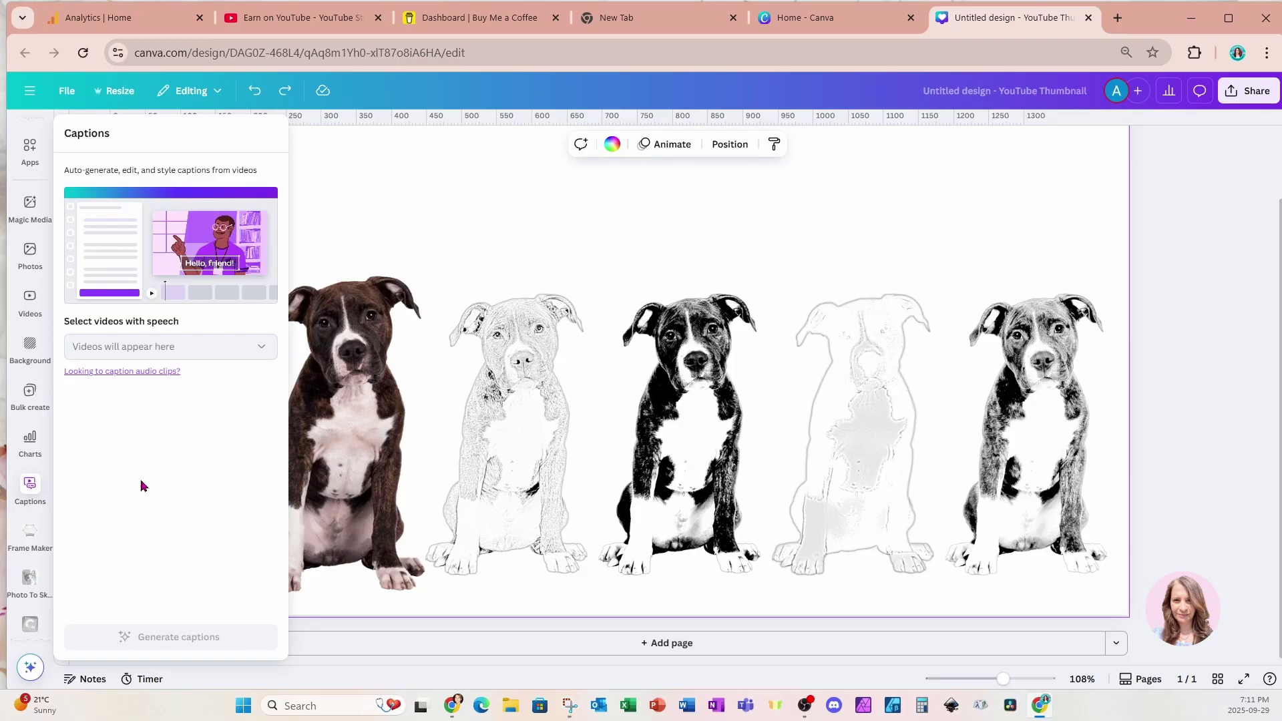
click(985, 394)
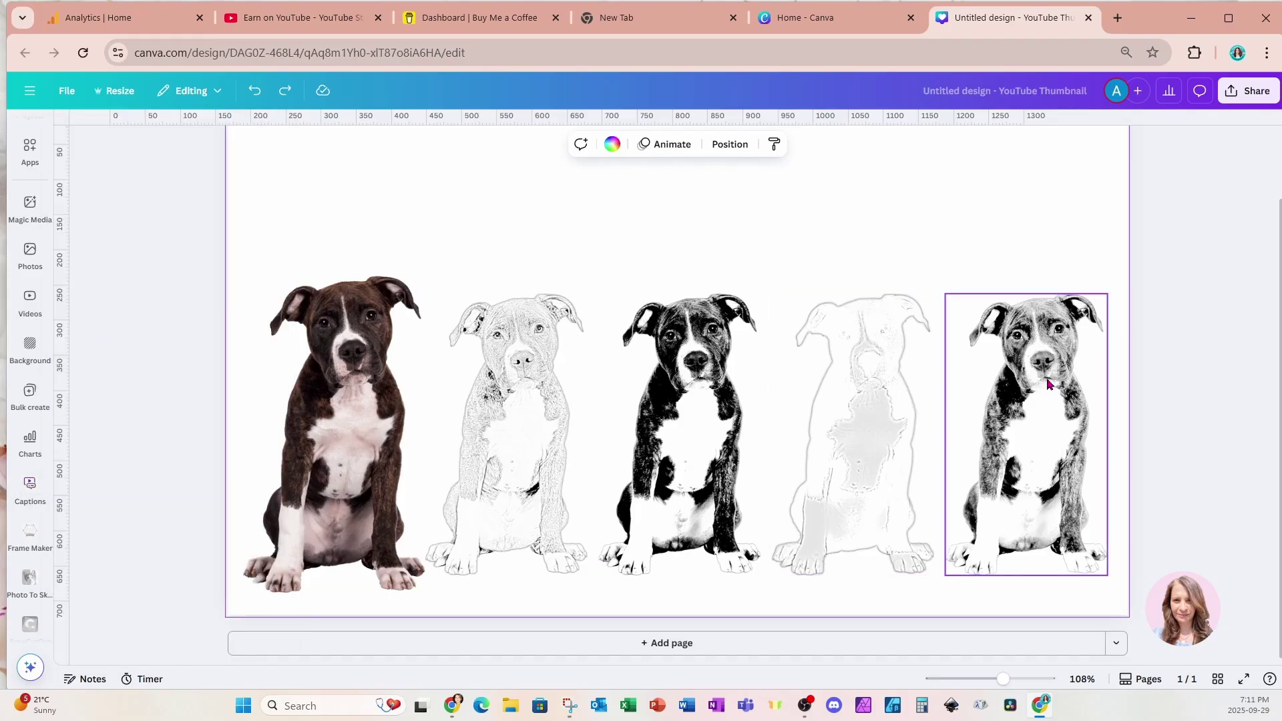
click(1050, 389)
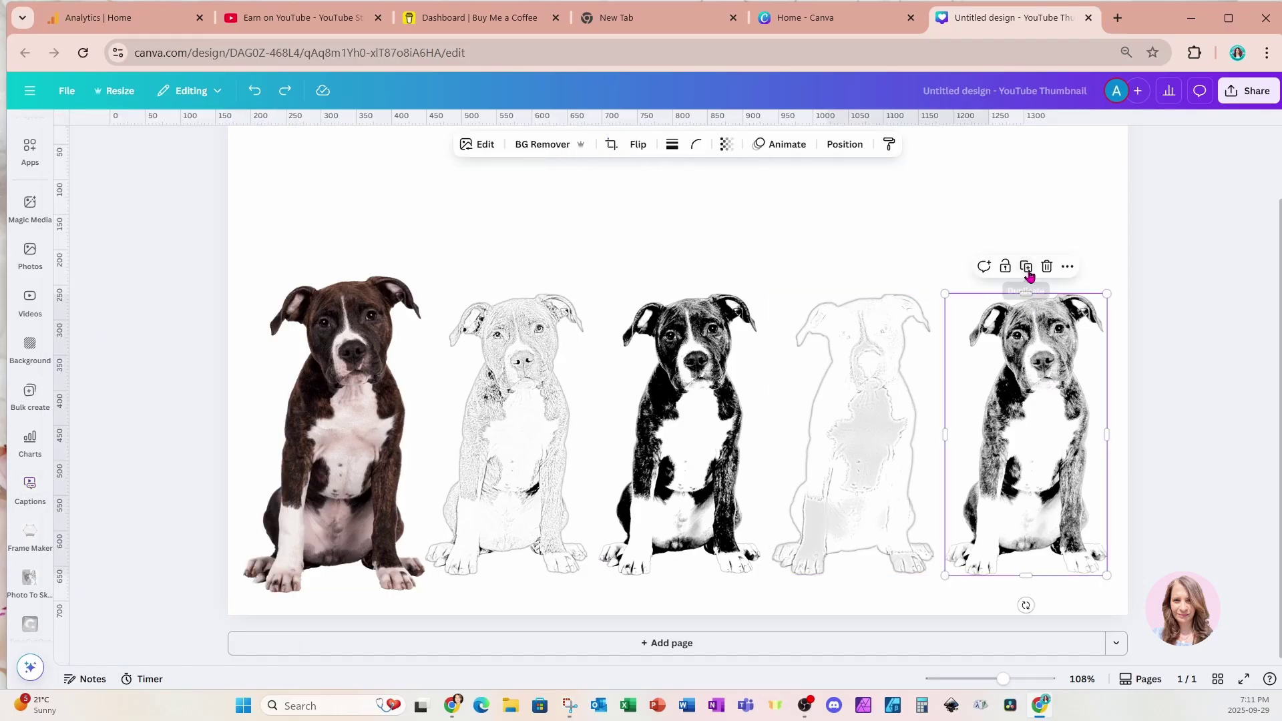
key(ctrl+y)
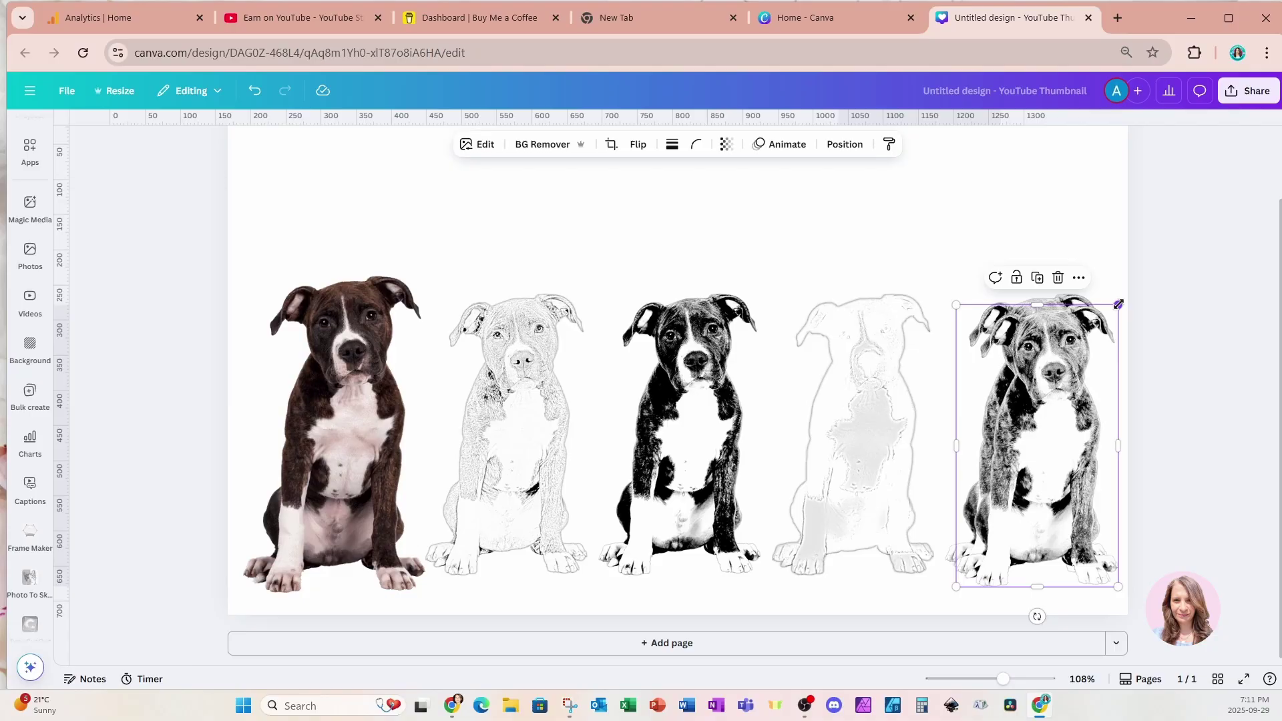
drag(1107, 317, 1042, 440)
drag(995, 478, 274, 185)
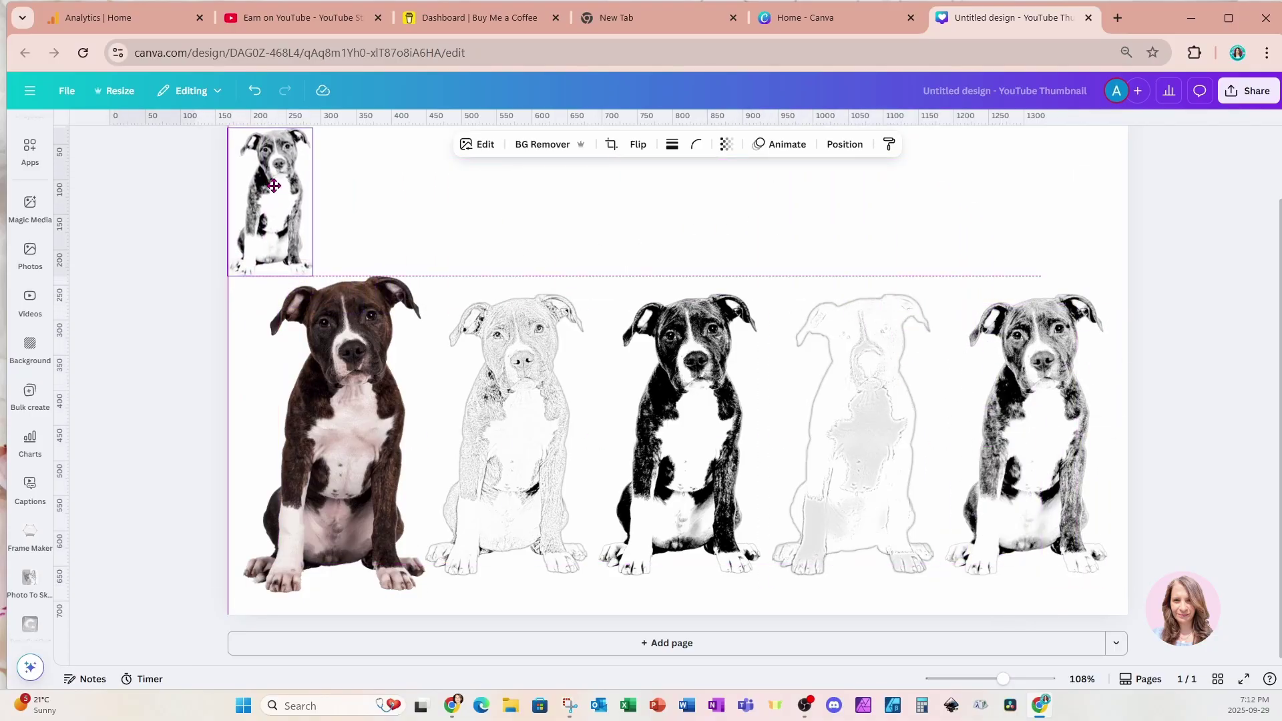
click(1049, 389)
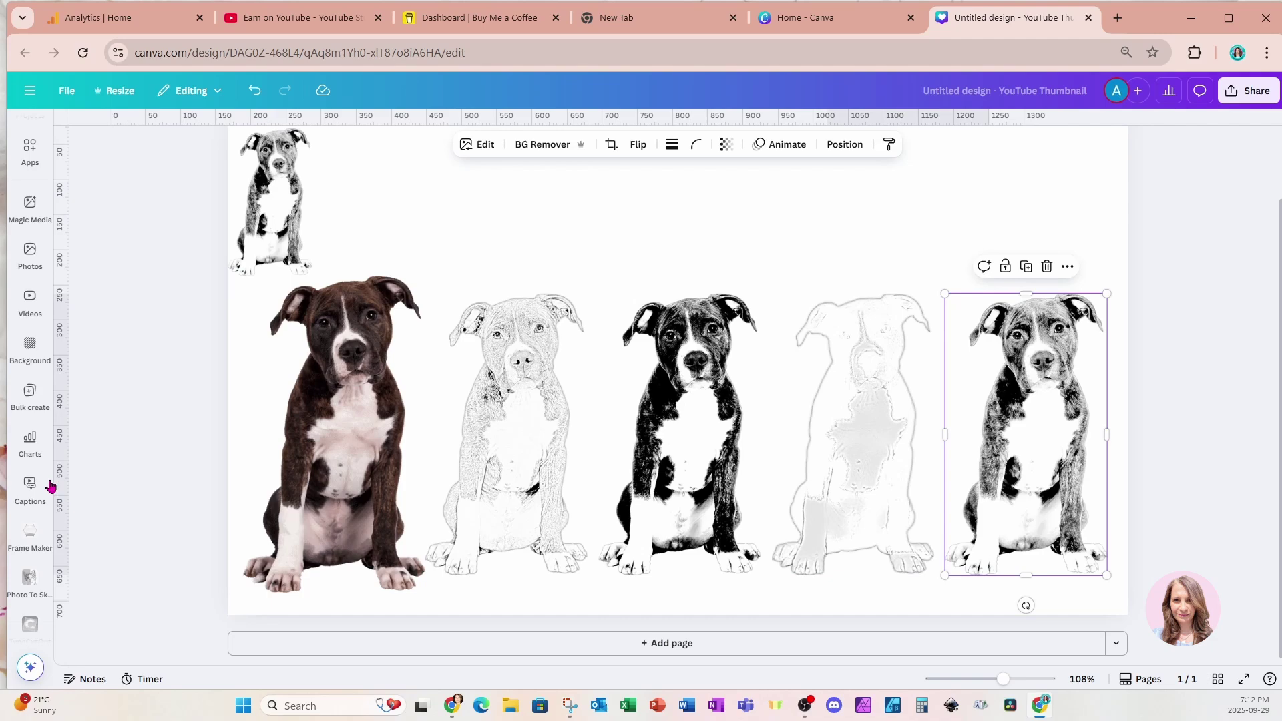
- Search the apps for 'col' and pick Colorify from the suggestions
scroll(48, 391, up, 3)
click(48, 399)
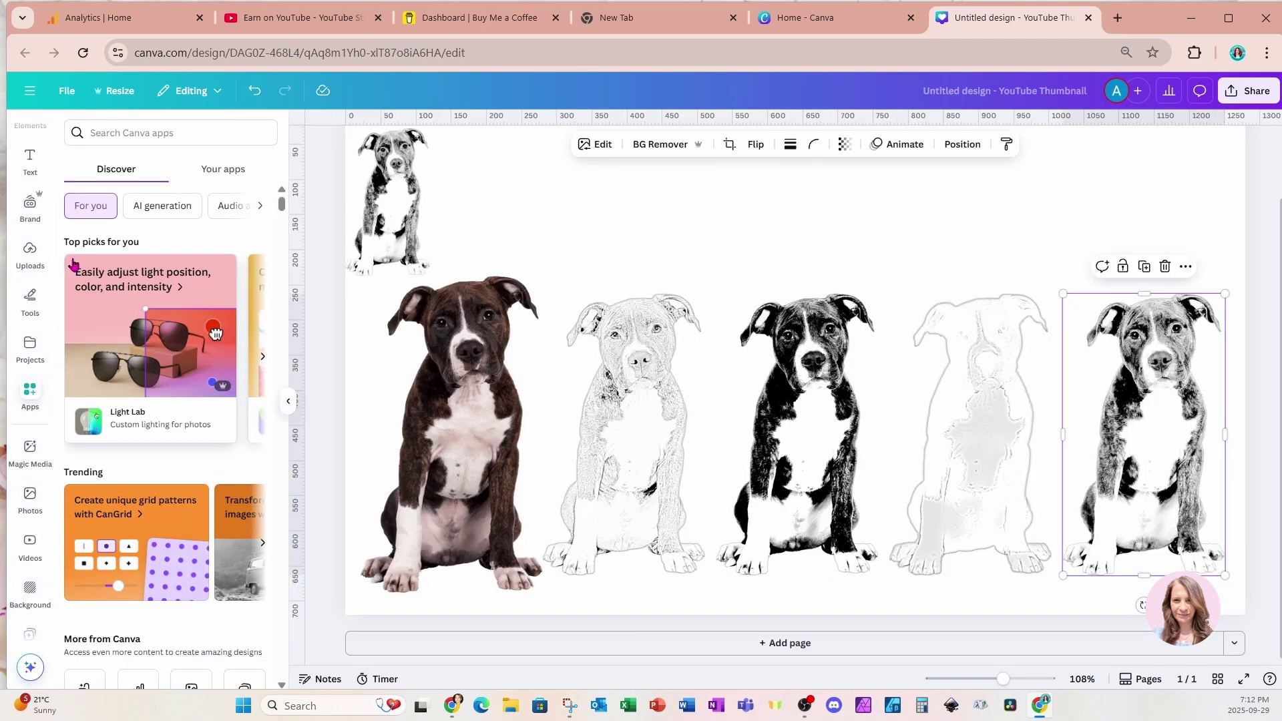
click(128, 134)
text(colori)
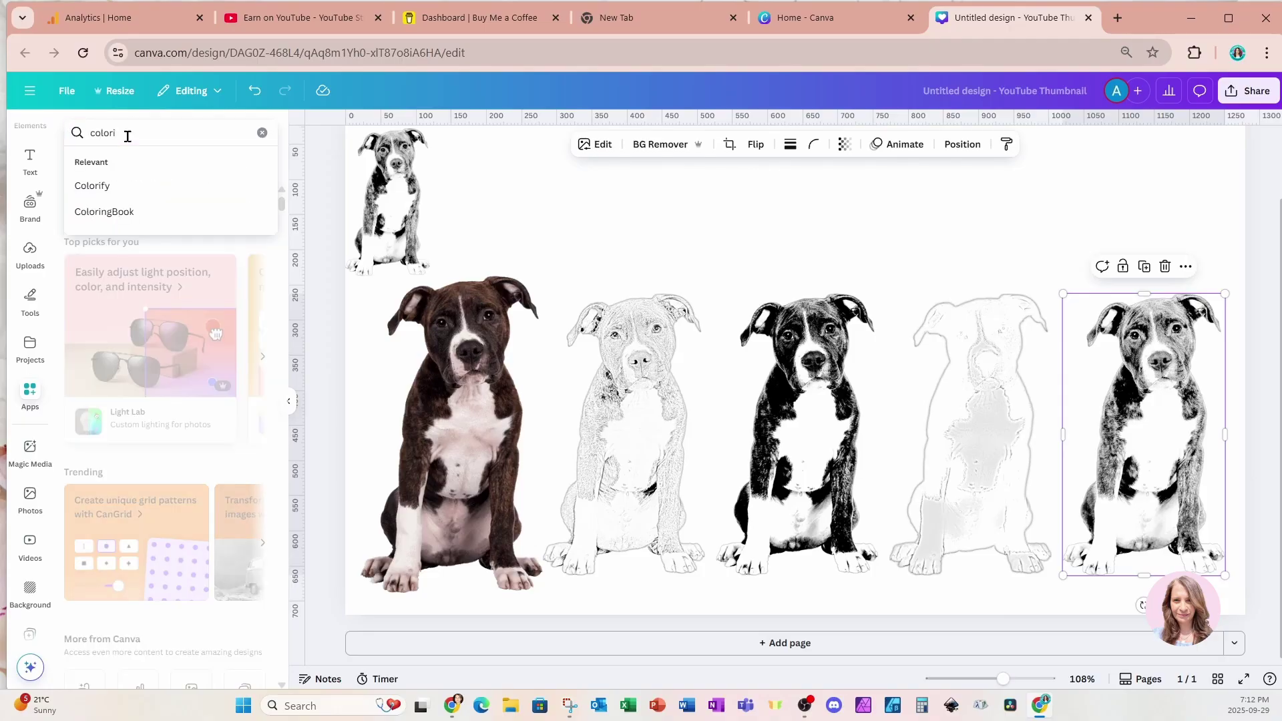
click(114, 185)
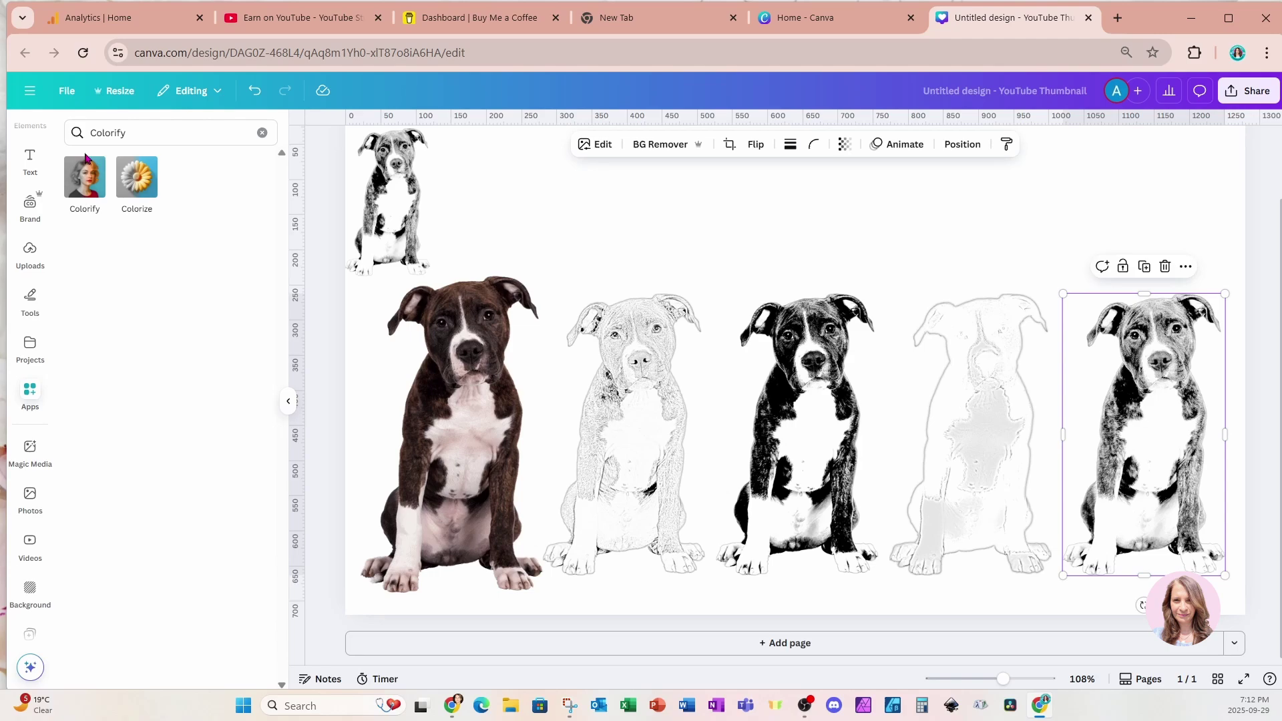
- Open the Colorify app with the rightmost sketched puppy as its image
click(81, 193)
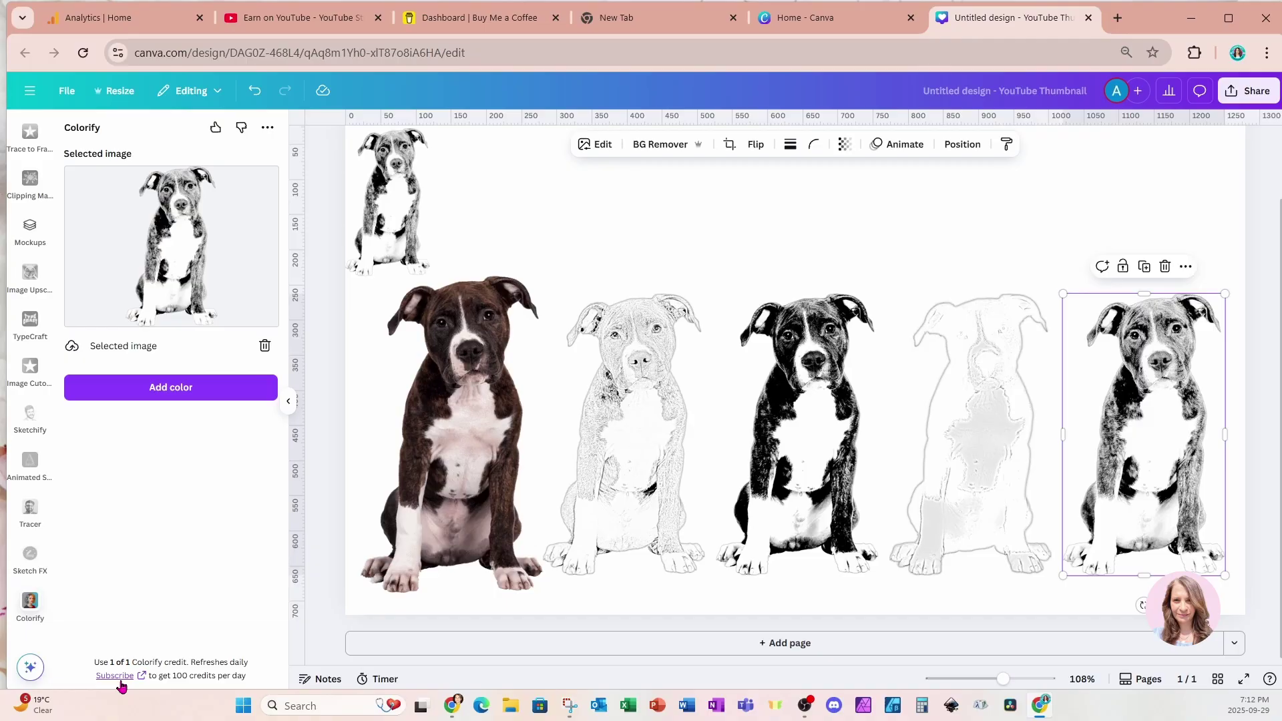
- Colorize the dog with cyan/red -3 and saturation 33, and place it over the fourth dog
click(114, 392)
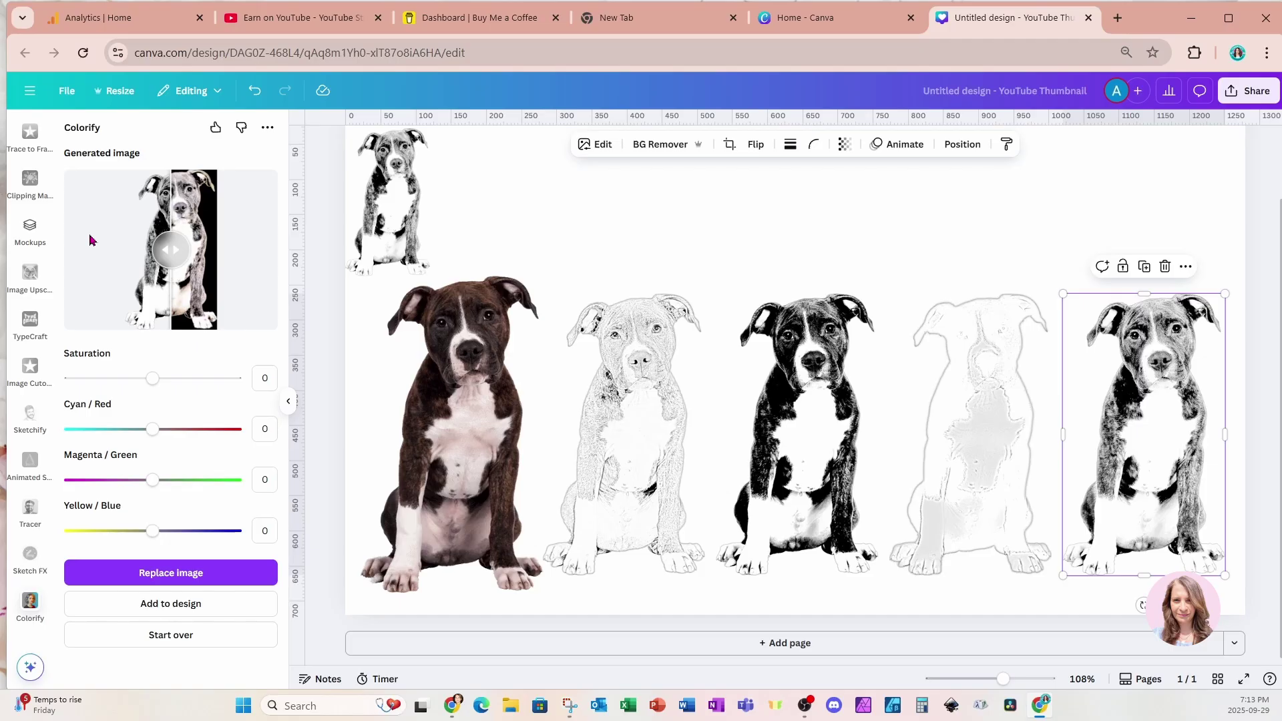
drag(166, 252, 117, 251)
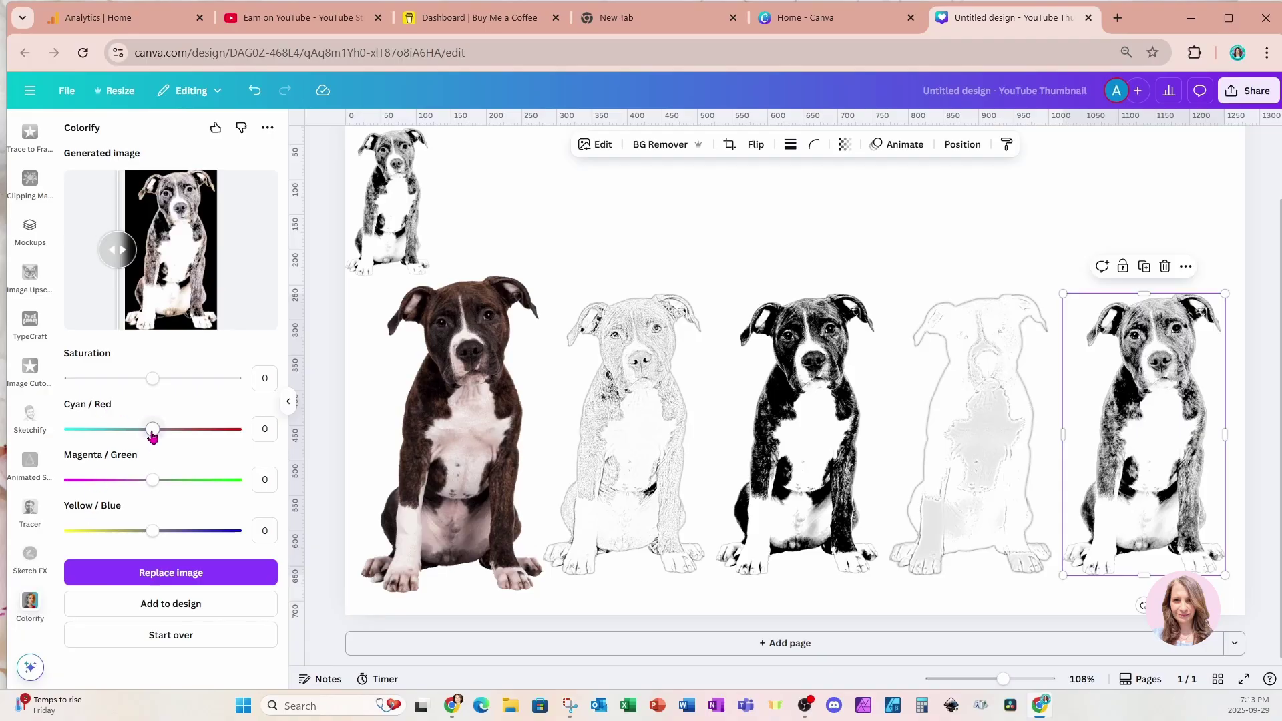
mouse_move(153, 431)
mouse_down()
mouse_move(173, 435)
mouse_move(149, 440)
mouse_up()
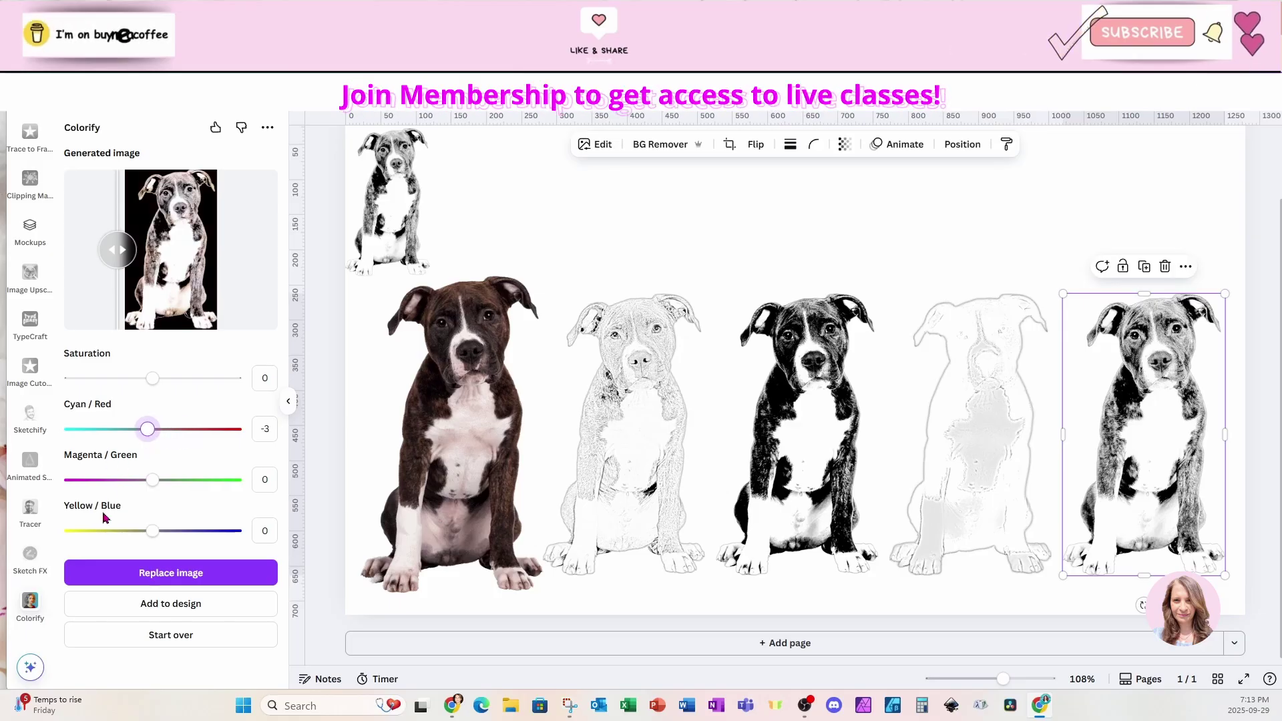
drag(152, 379, 207, 392)
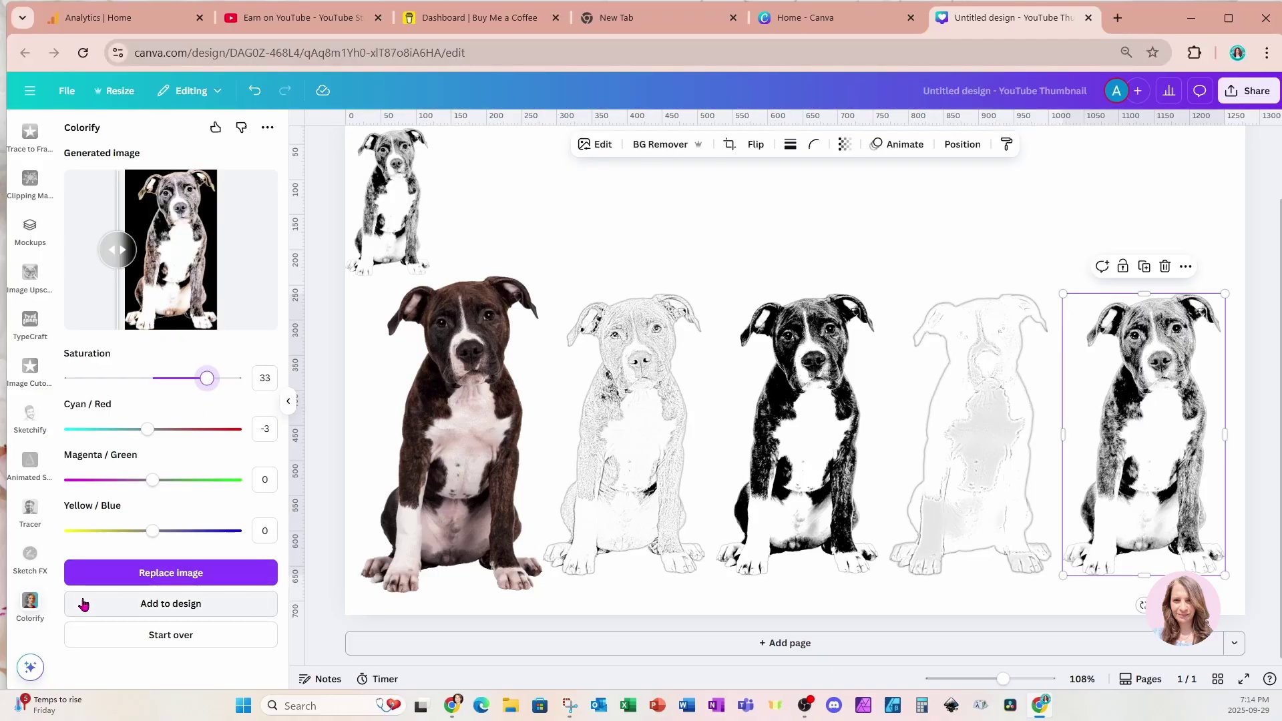
click(84, 605)
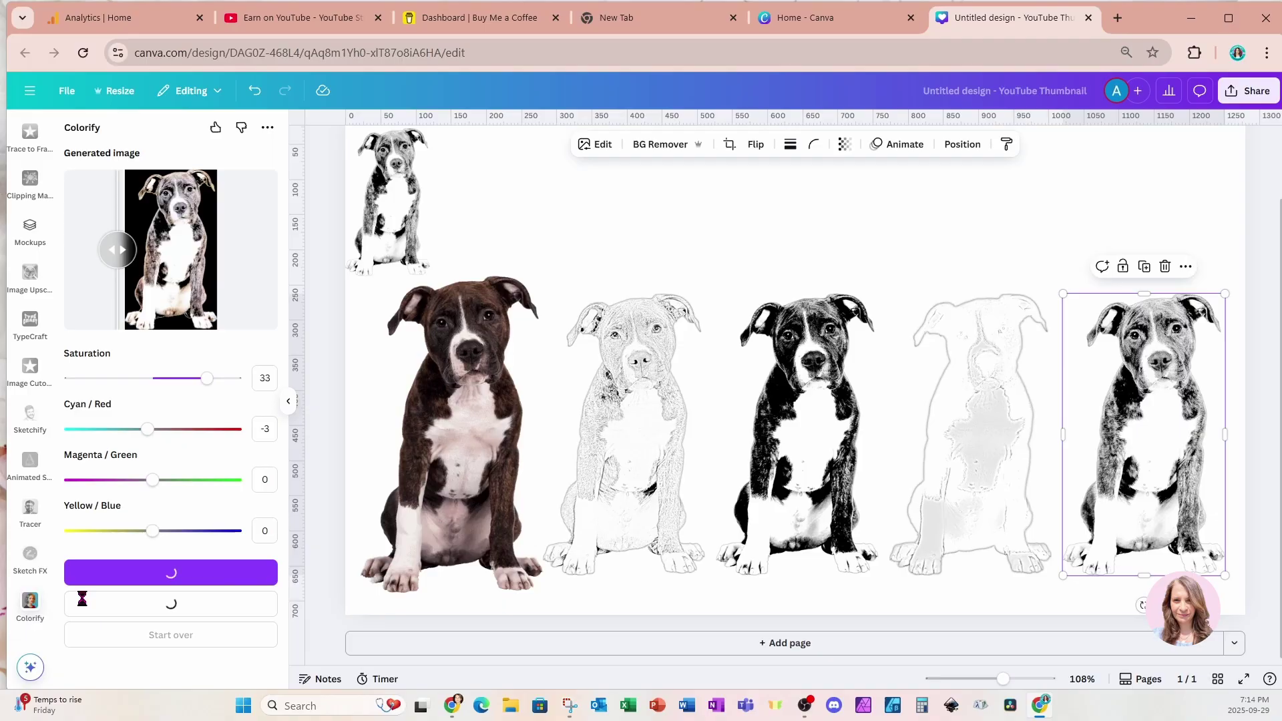
drag(807, 387, 993, 340)
- Enlarge the colorized dog and remove its black background with BG Remover
drag(927, 417, 783, 587)
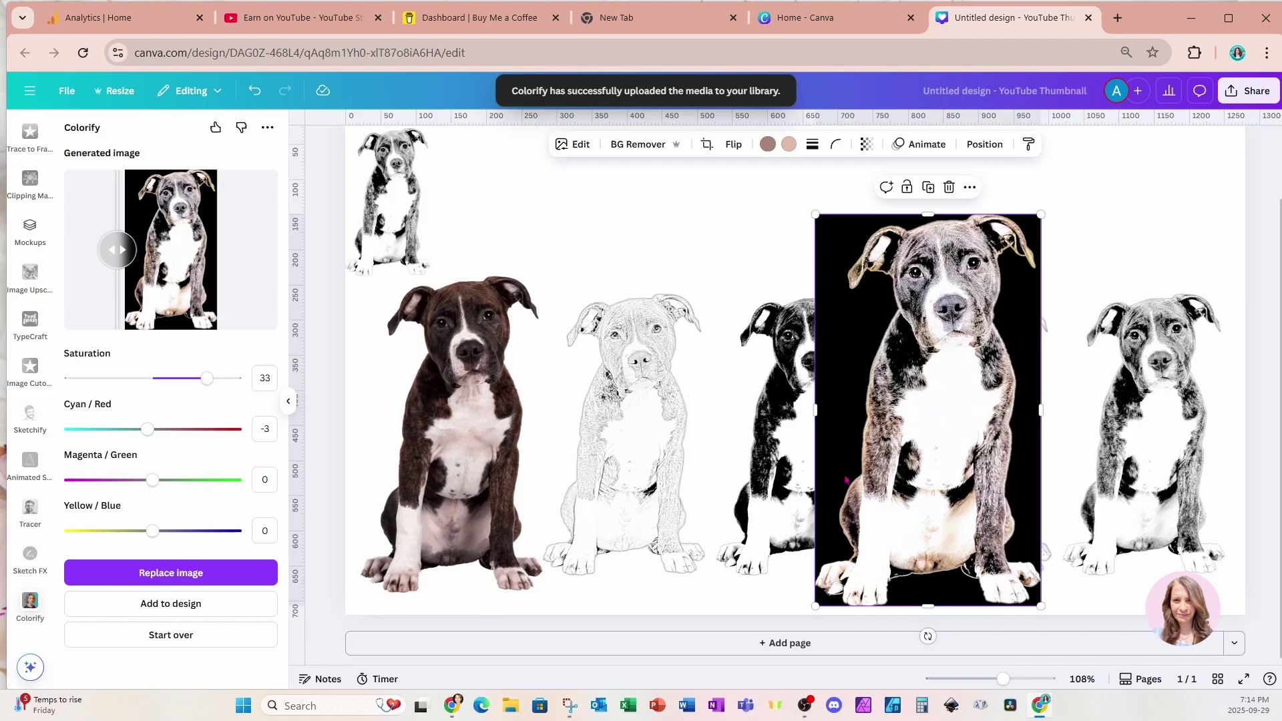
click(633, 144)
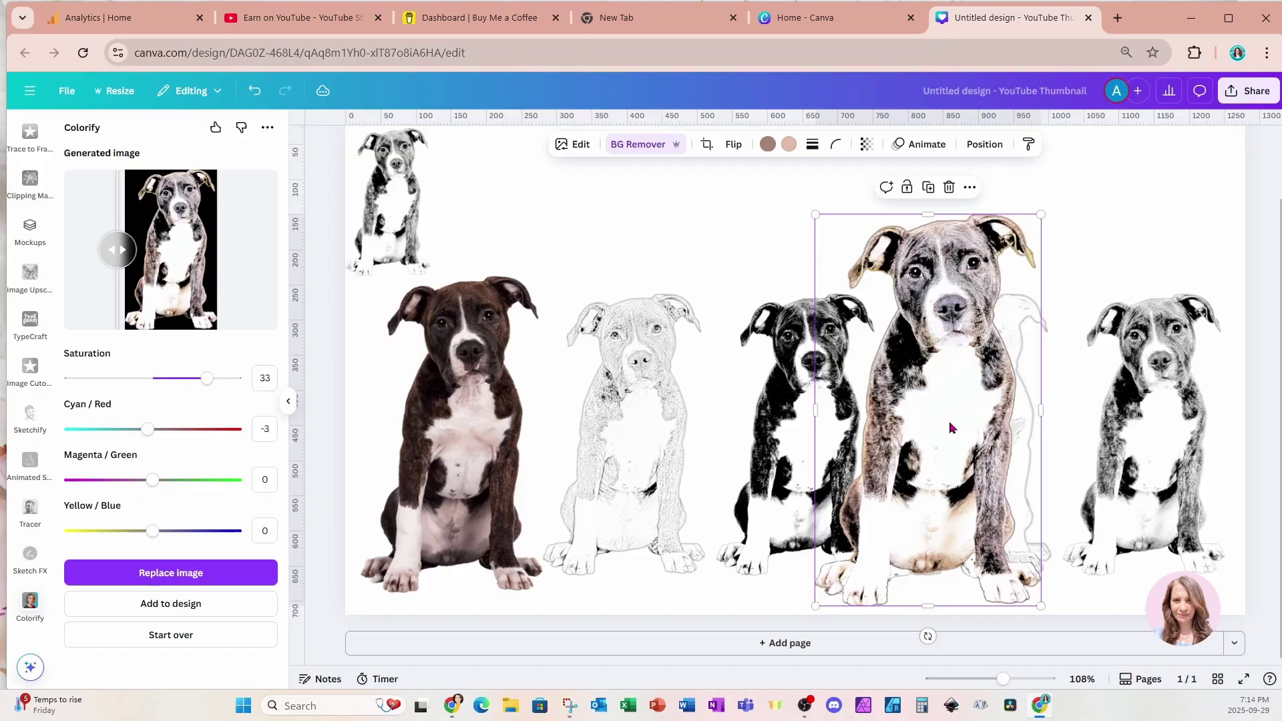
drag(952, 427, 1015, 414)
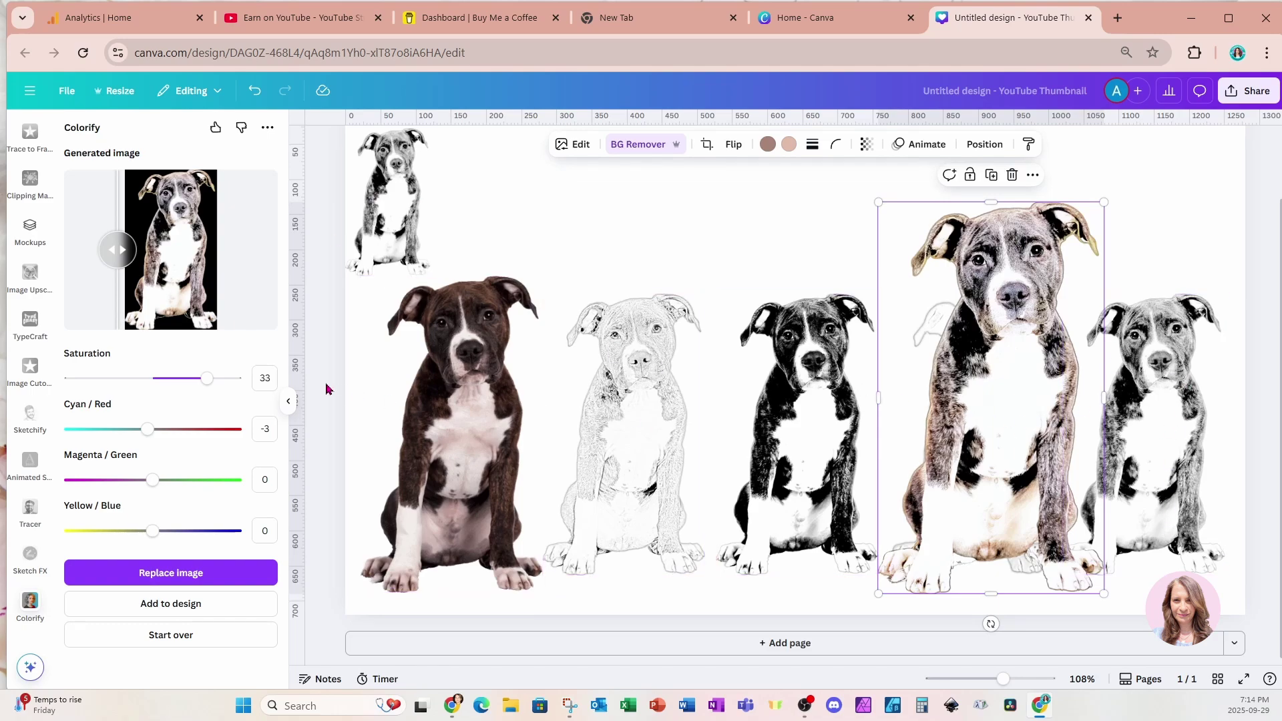
- Resize and rearrange the dog groups so the shrunken colorized dog ends the six-dog row
drag(326, 389, 834, 465)
drag(878, 277, 803, 327)
click(984, 360)
drag(984, 361, 684, 361)
drag(1236, 323, 957, 394)
drag(1225, 294, 1167, 341)
drag(998, 443, 892, 448)
drag(705, 308, 1142, 294)
drag(1008, 187, 1094, 334)
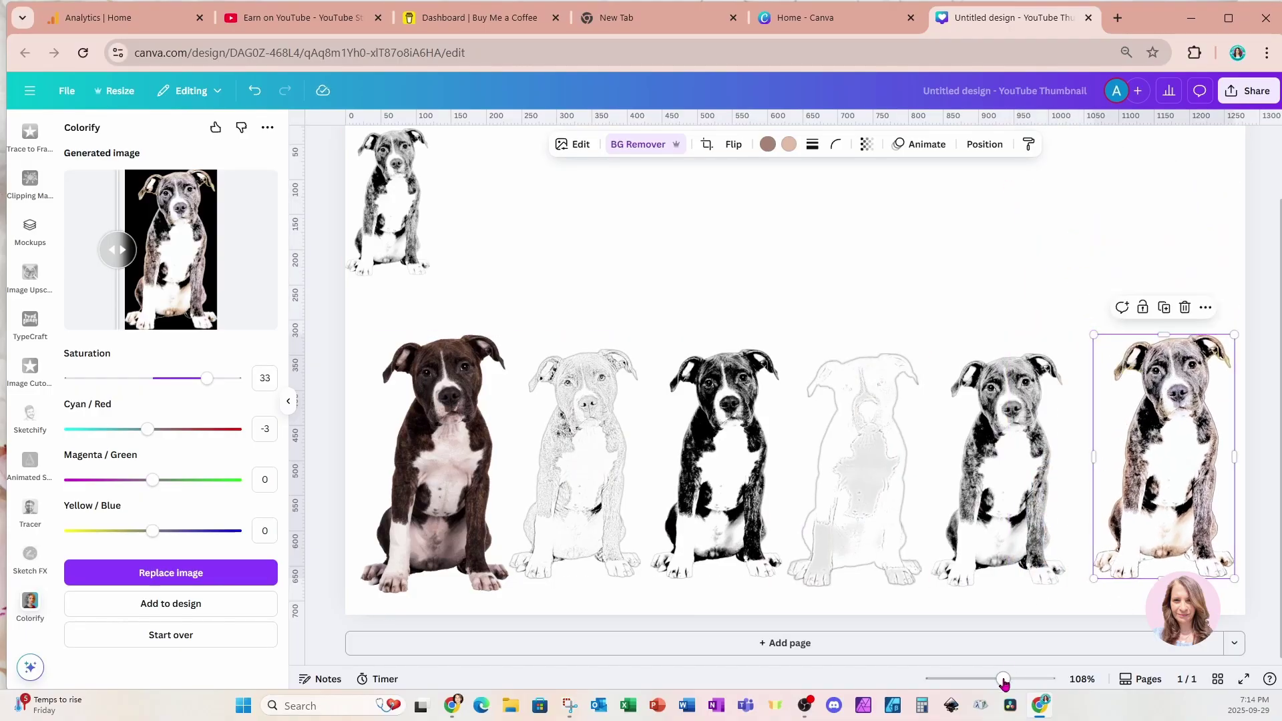
drag(1004, 682, 1014, 679)
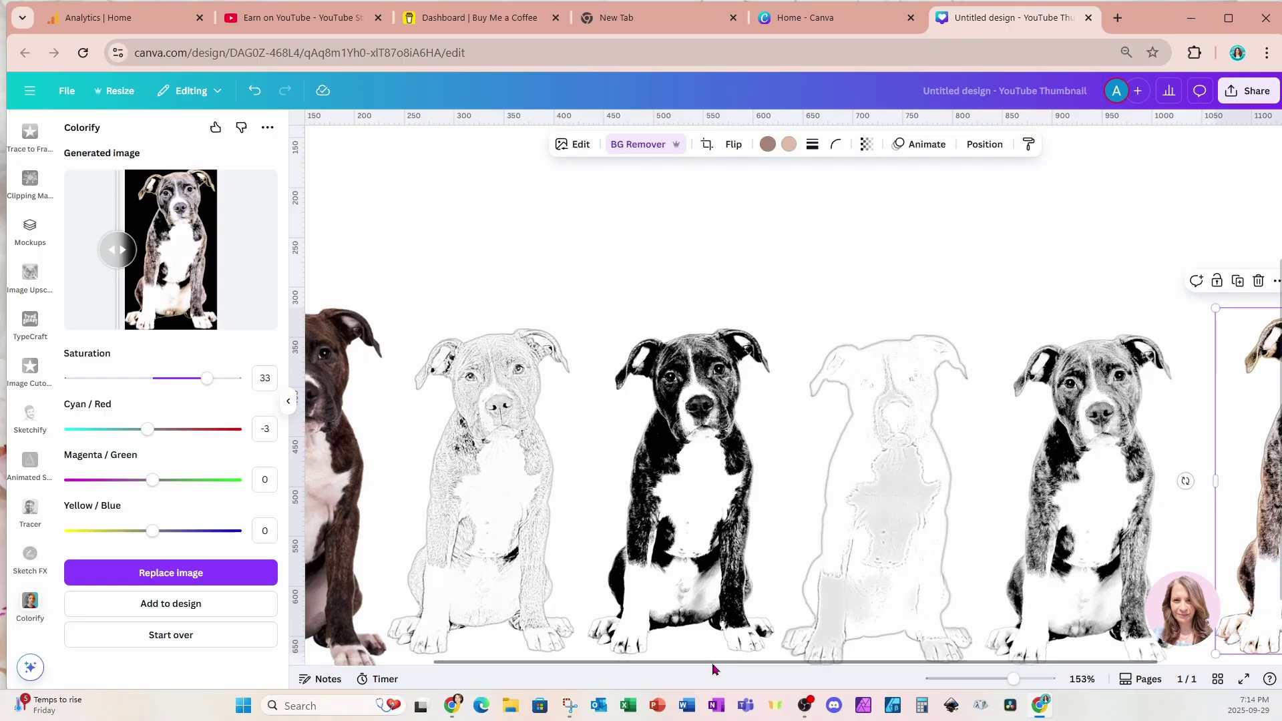
scroll(713, 668, right, 5)
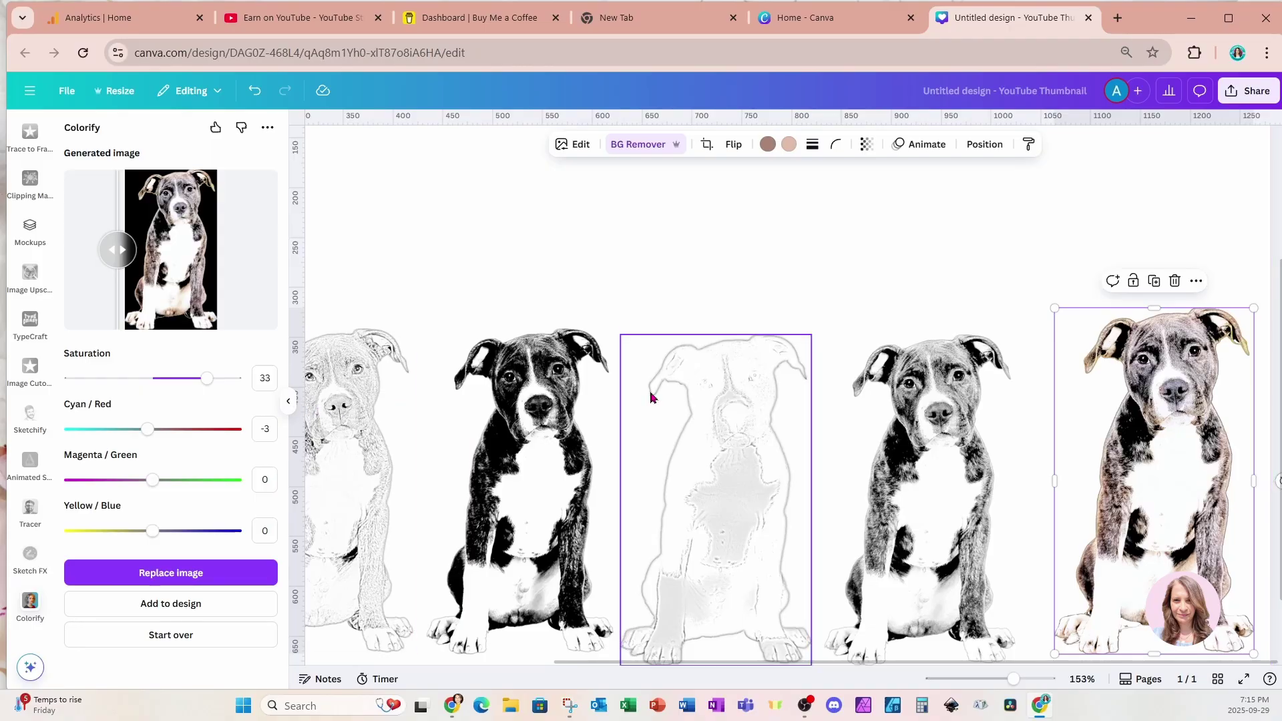
scroll(653, 398, down, 3)
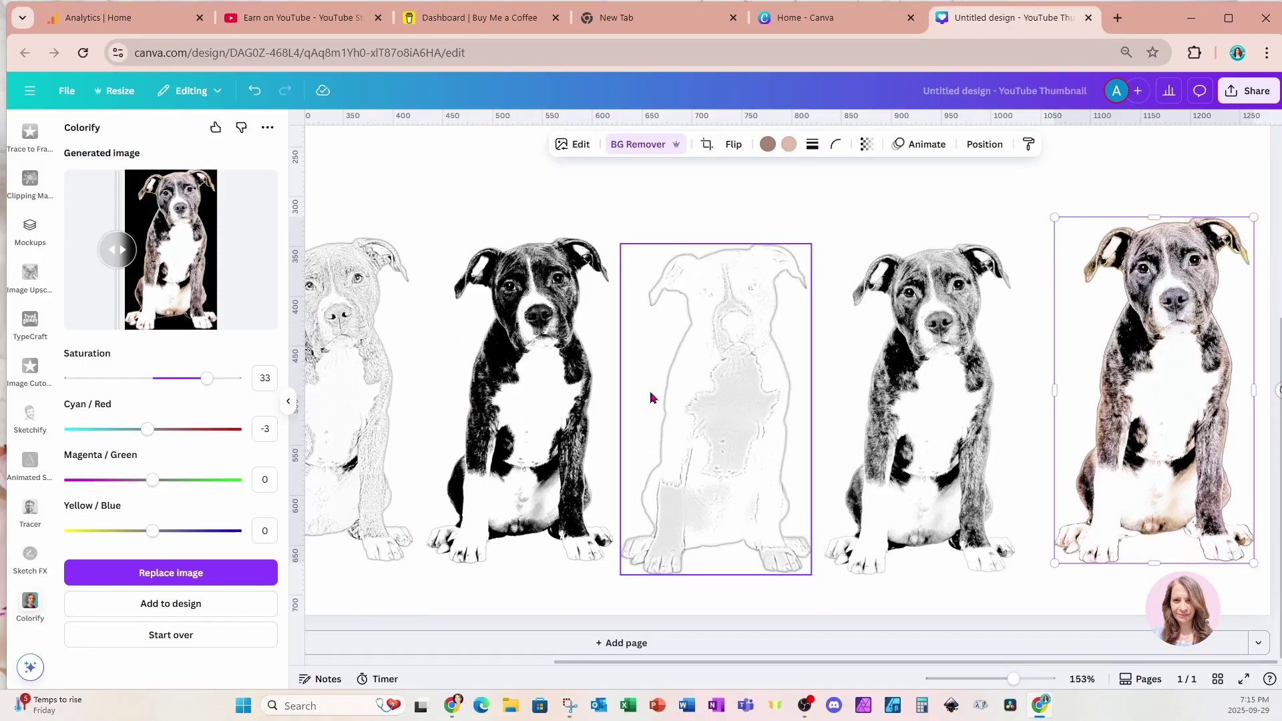
- Add page 2 and paste the brown dog photo onto it, enlarged to 358 by 622
click(591, 643)
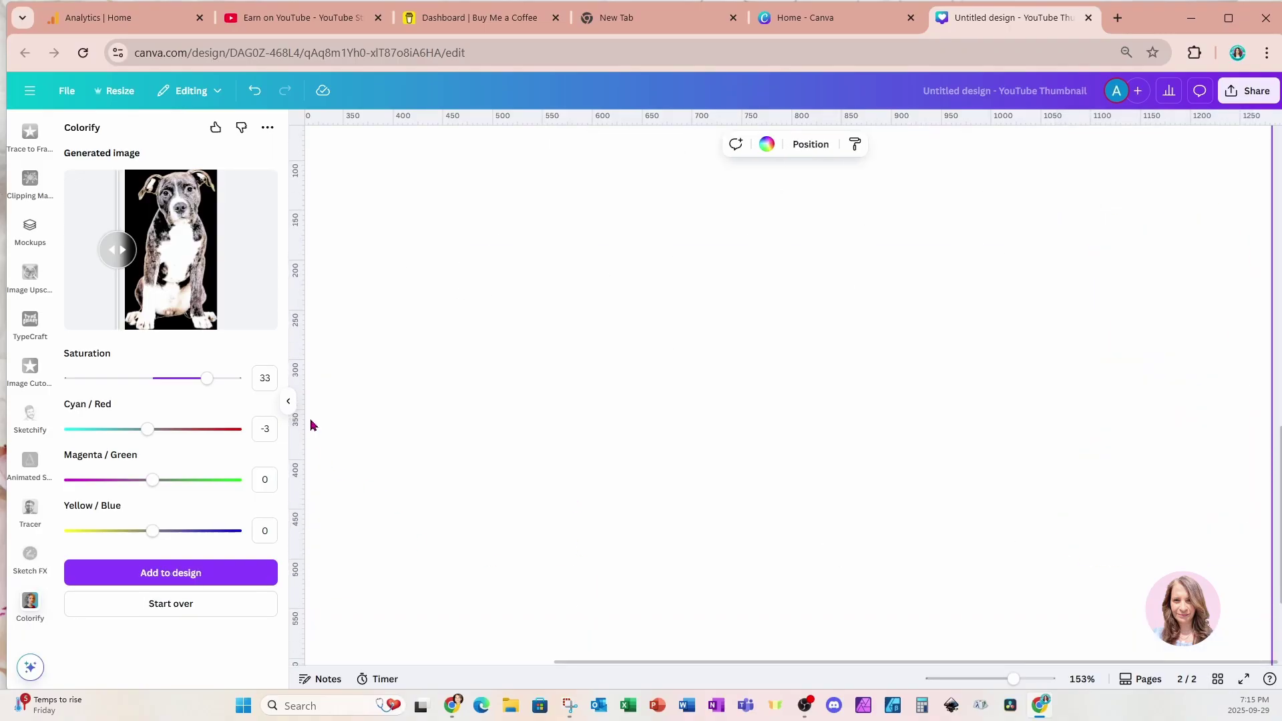
click(288, 401)
scroll(327, 421, up, 5)
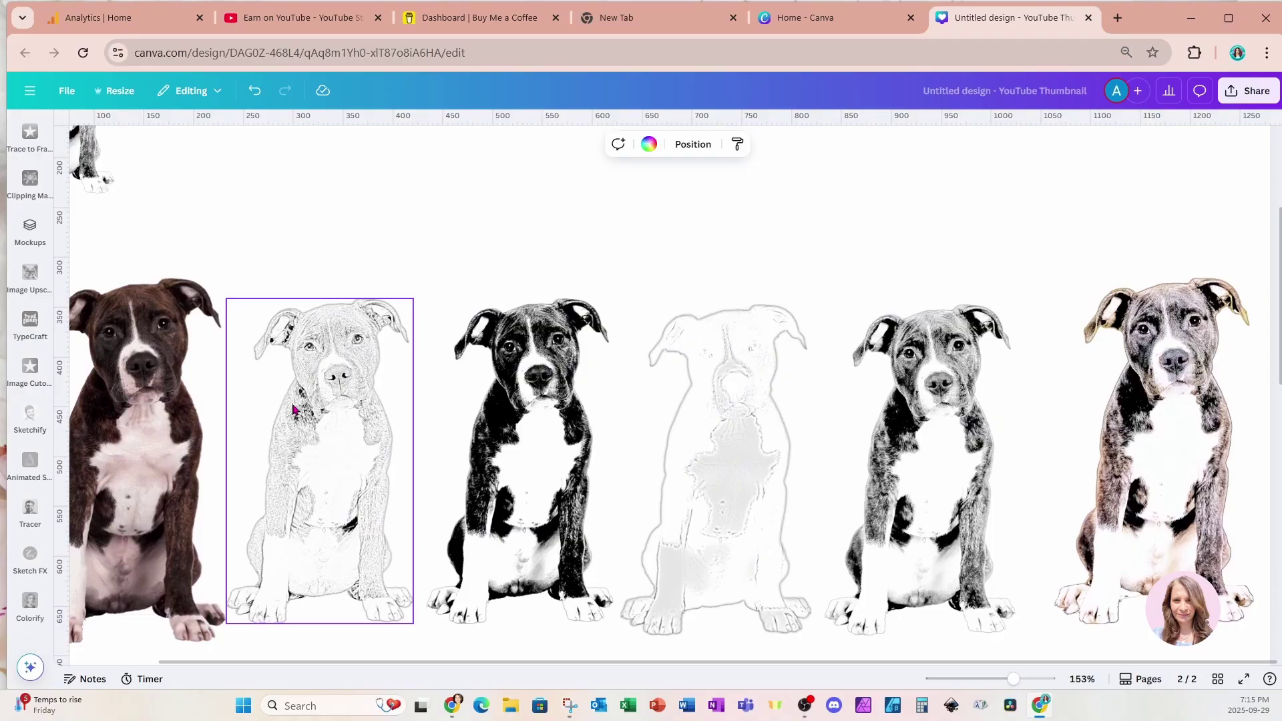
click(179, 395)
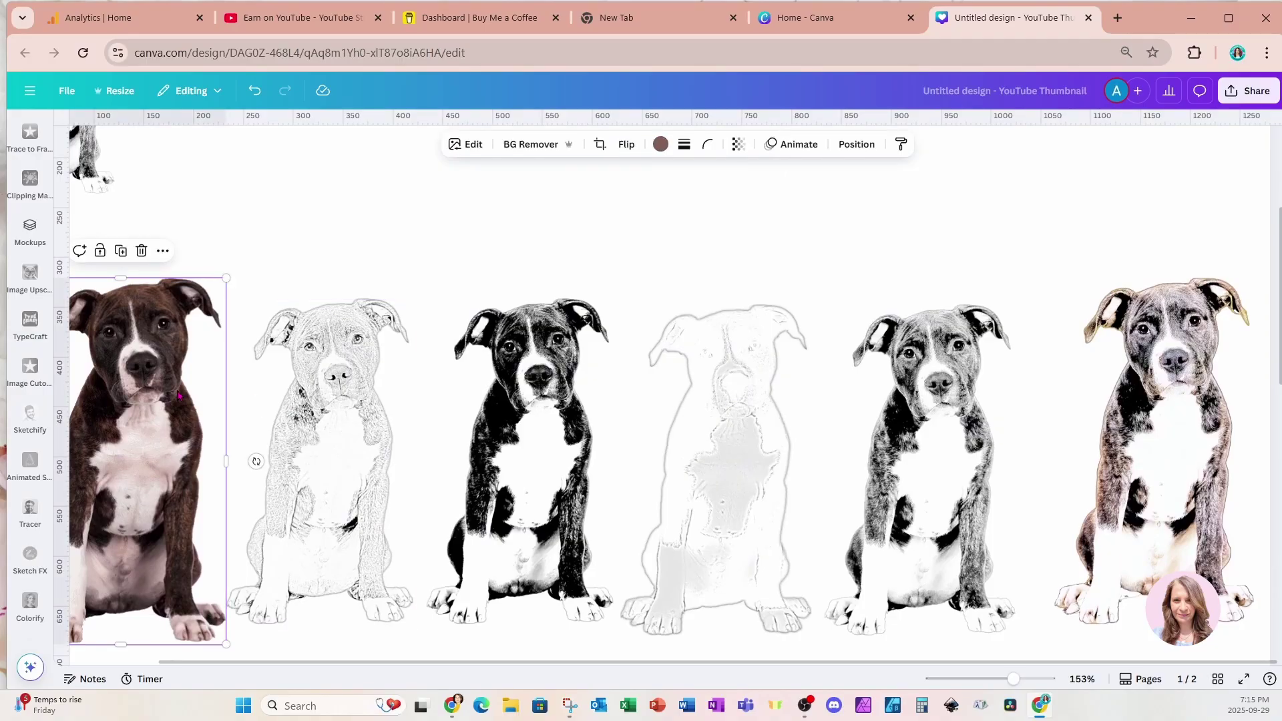
scroll(179, 396, down, 5)
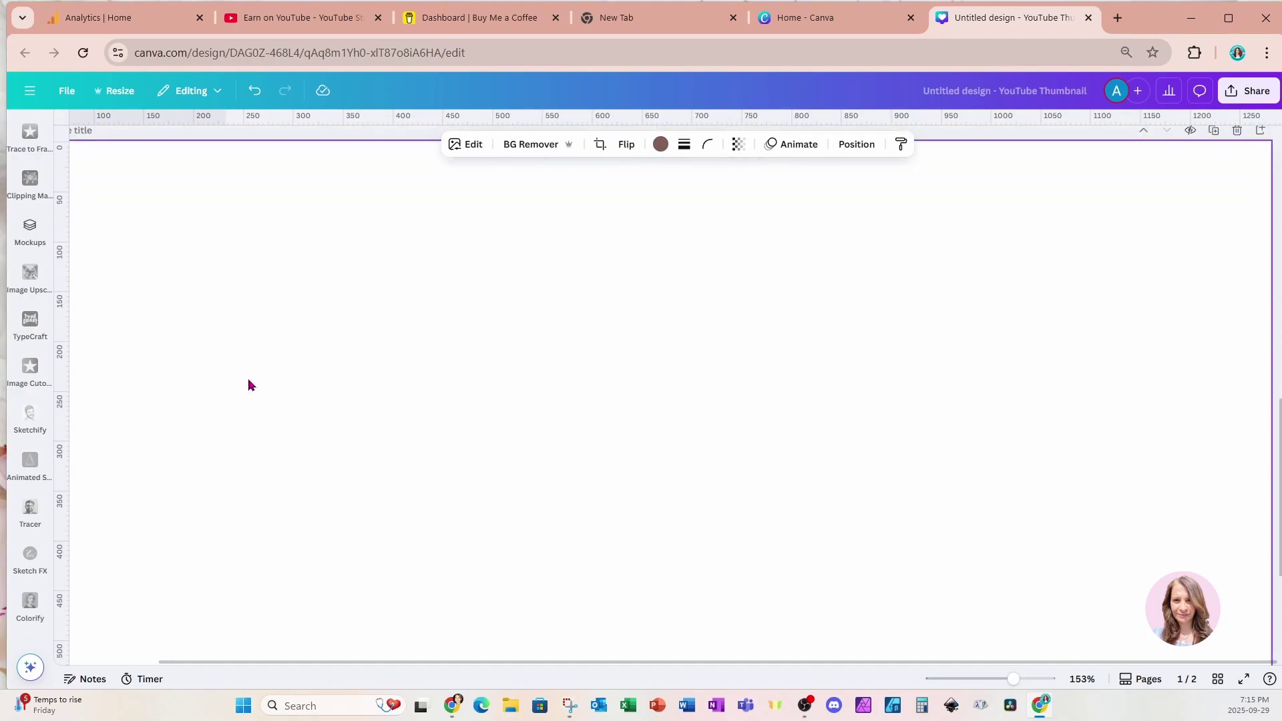
drag(1014, 678, 1005, 679)
scroll(462, 499, down, 2)
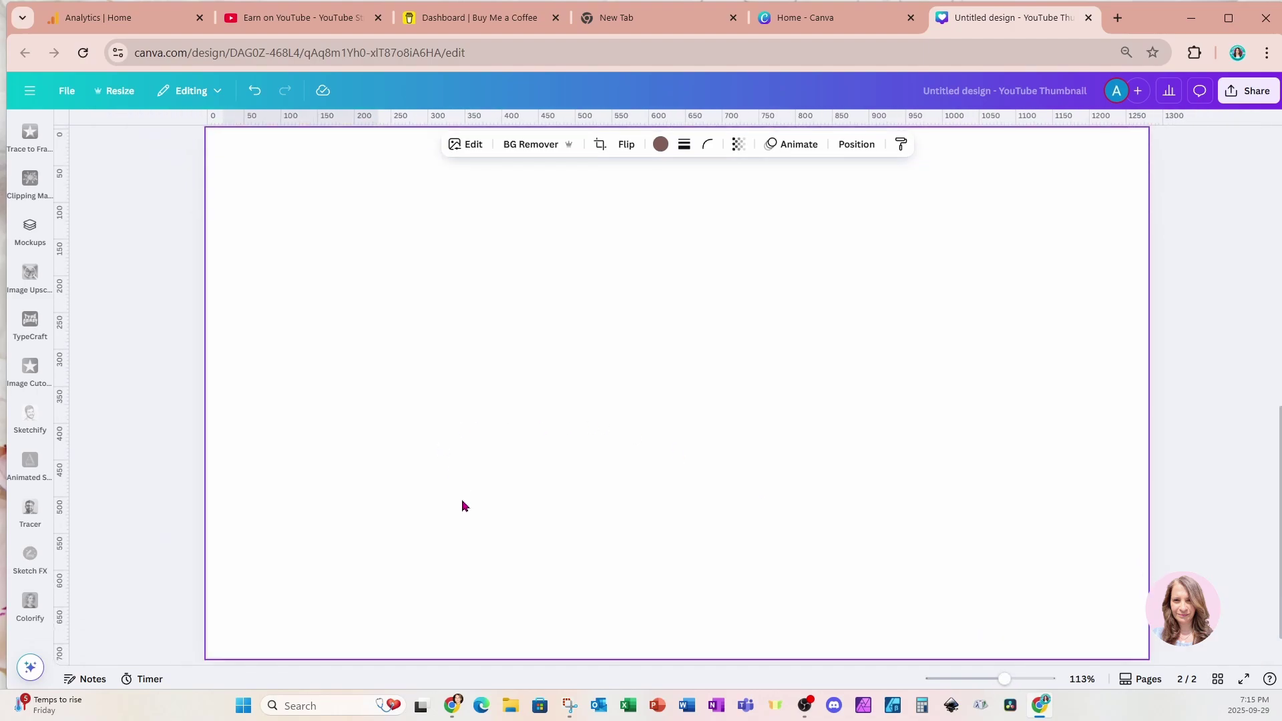
click(463, 499)
key(ctrl+v)
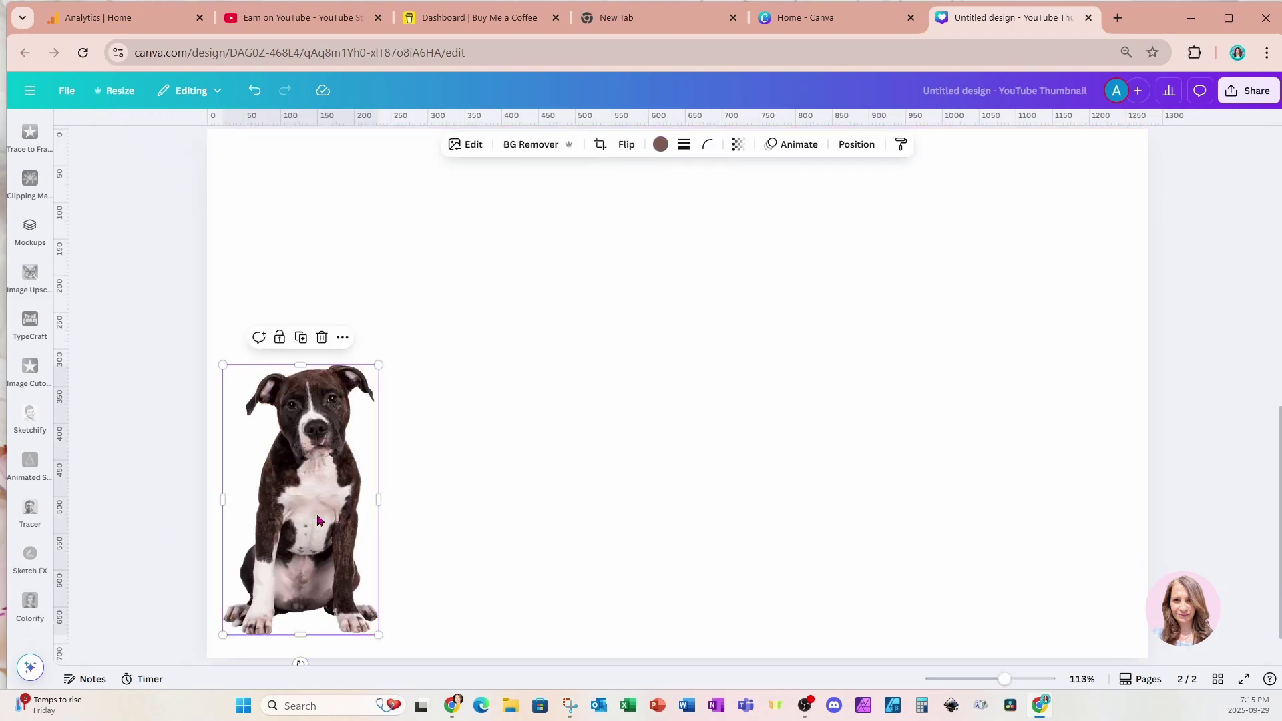
drag(379, 365, 582, 241)
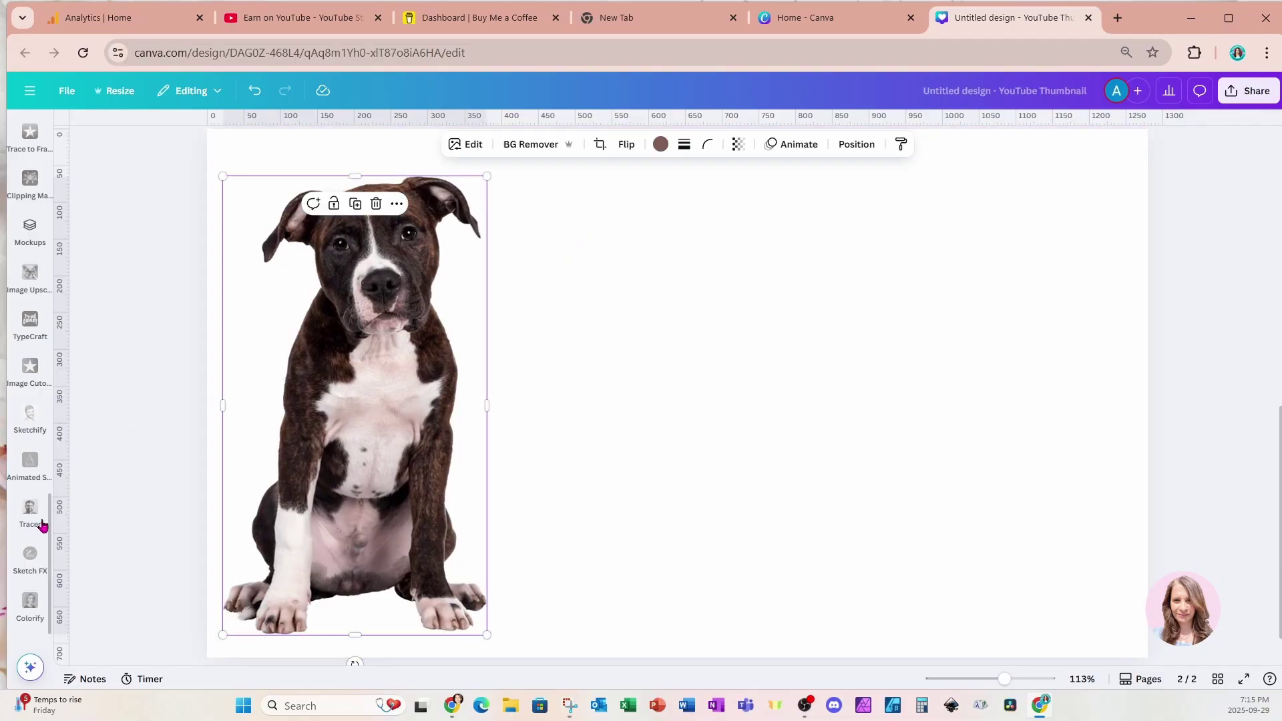
- Search the Apps panel for 'sketchify' and launch Sketchify with page 2's puppy photo as the image
scroll(29, 412, up, 5)
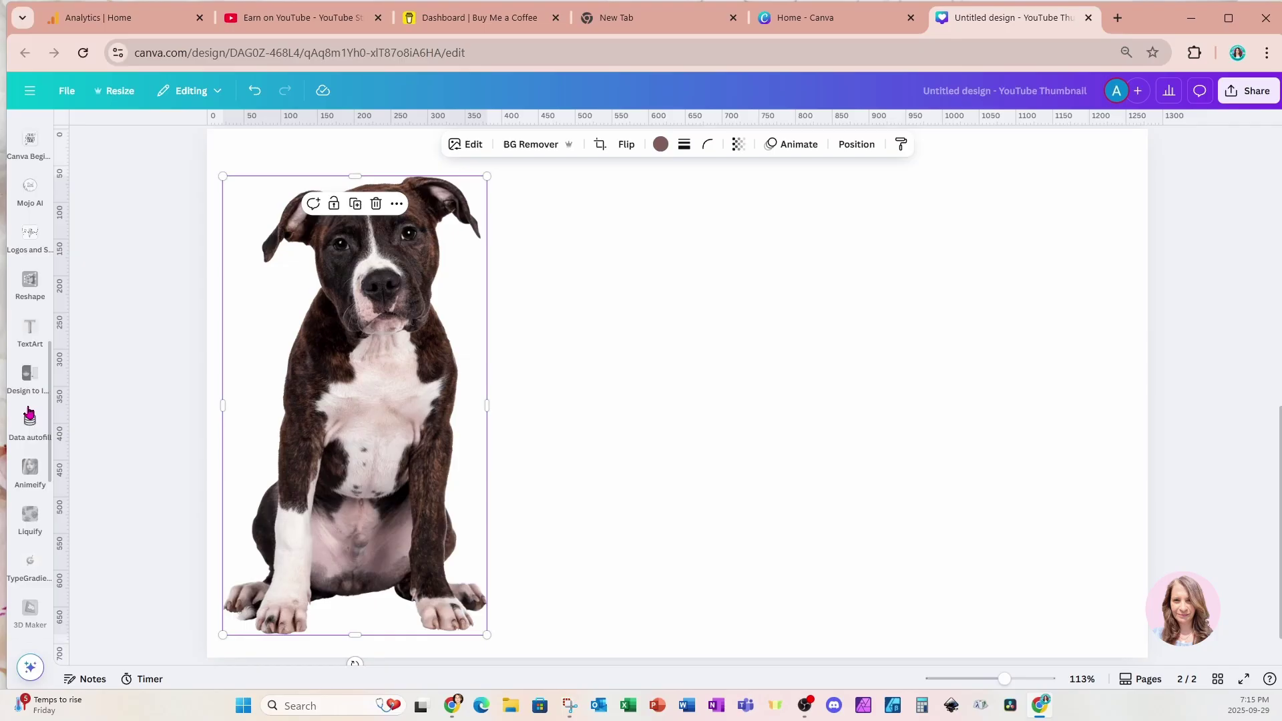
click(28, 412)
click(29, 414)
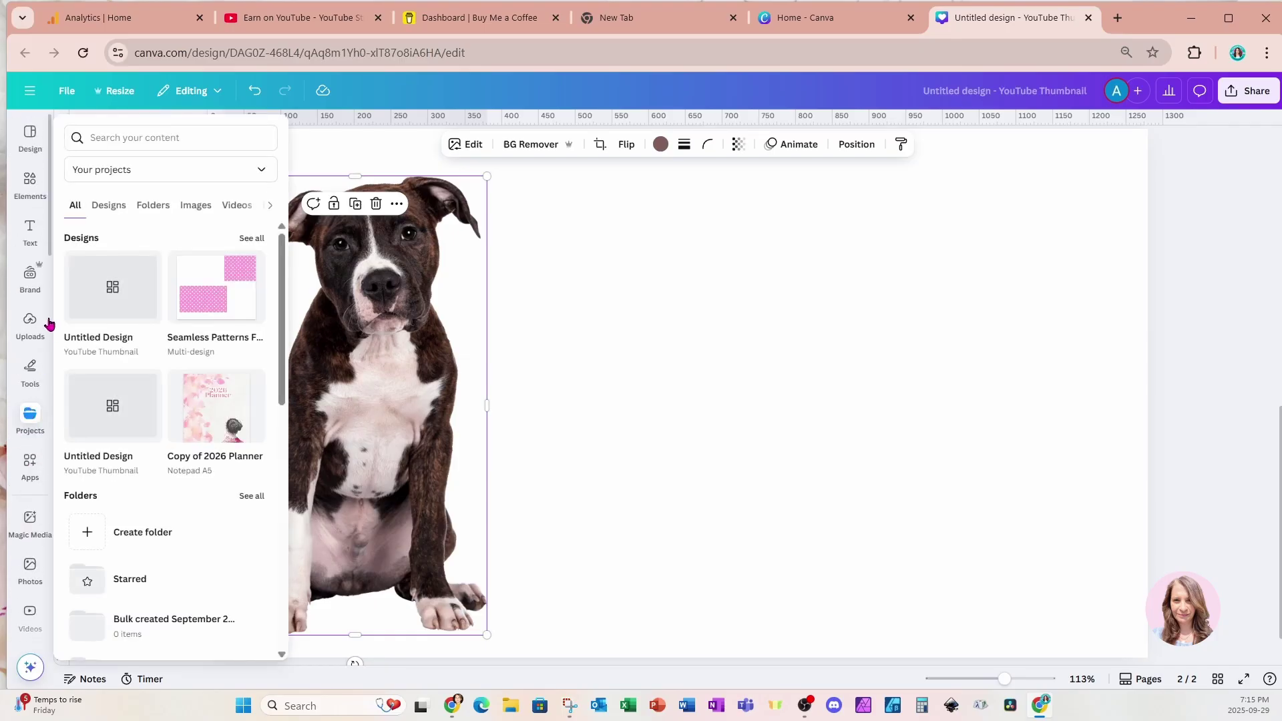
click(29, 461)
click(134, 133)
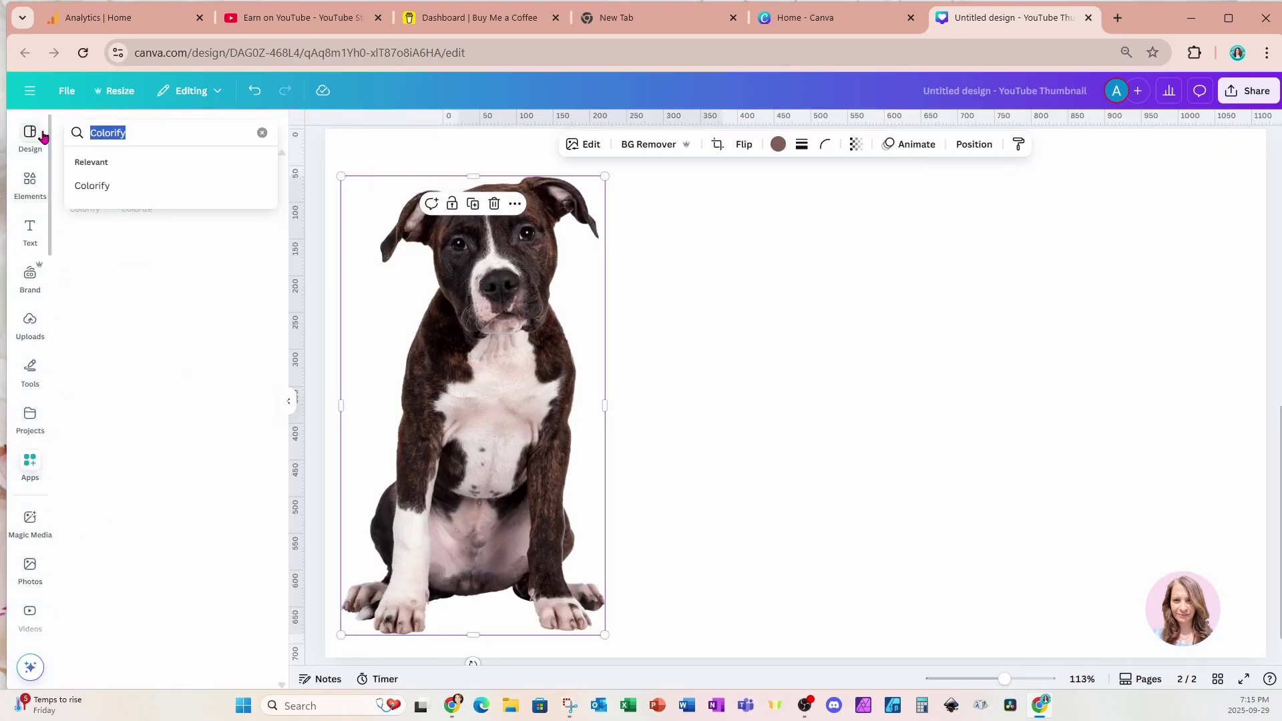
text(ske)
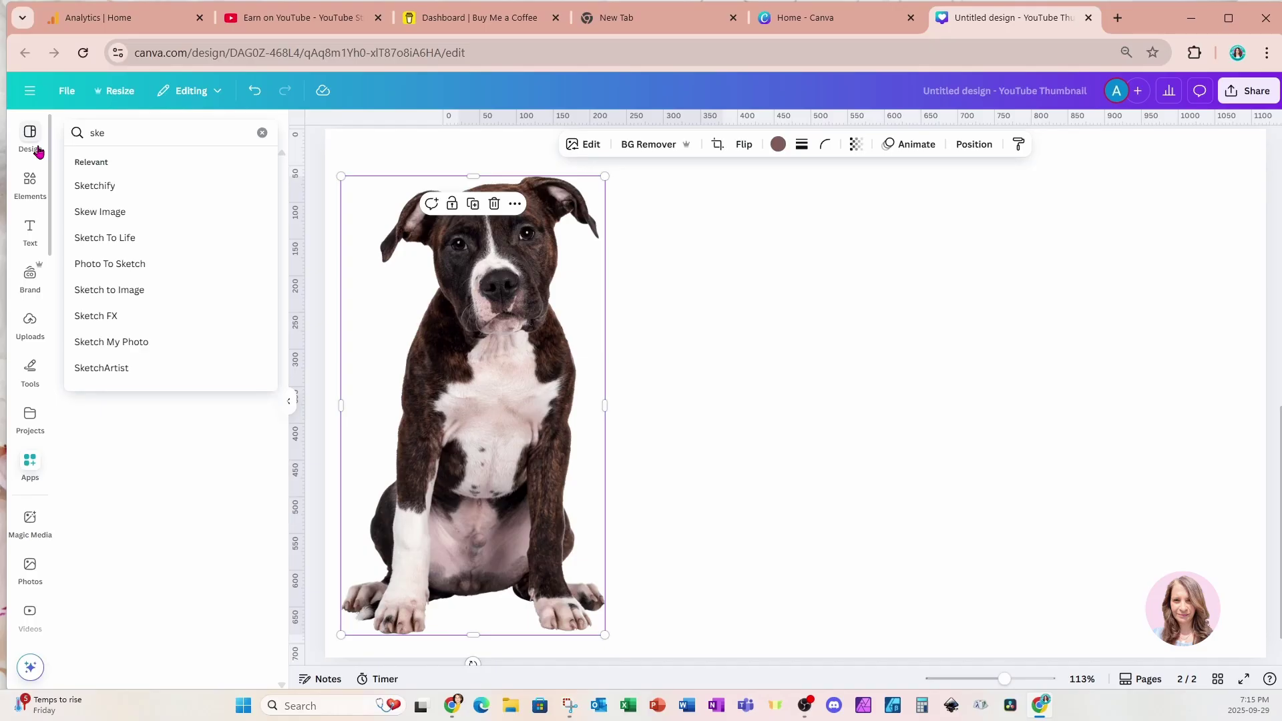
text(tchify)
key(Return)
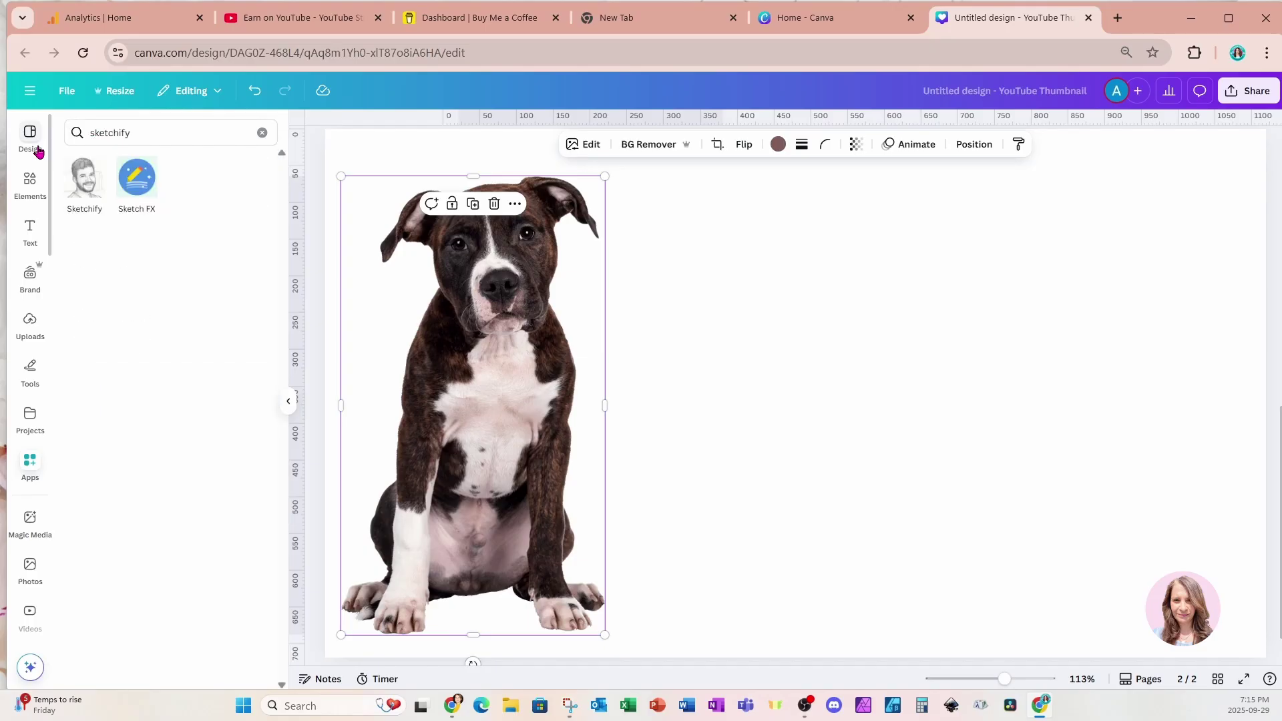
click(82, 194)
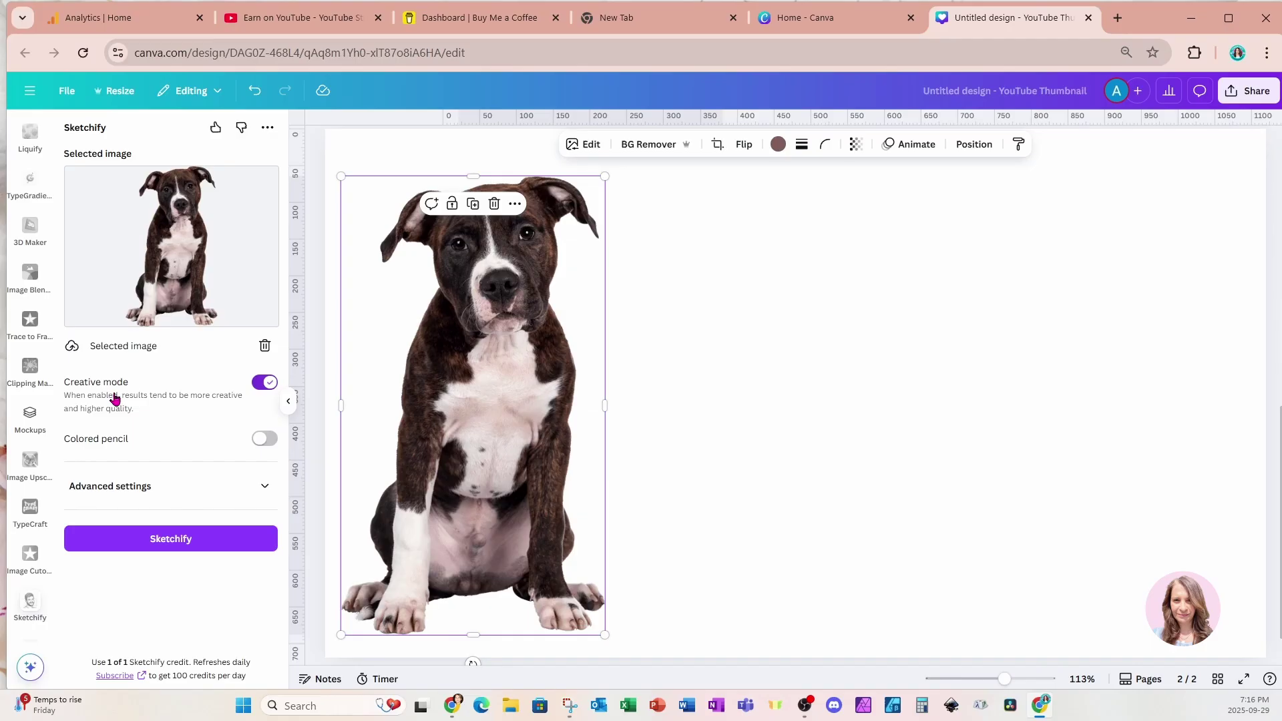
- Generate a Colored pencil sketch of the puppy with Creative mode off and Advanced settings shown
click(259, 386)
click(259, 445)
click(266, 486)
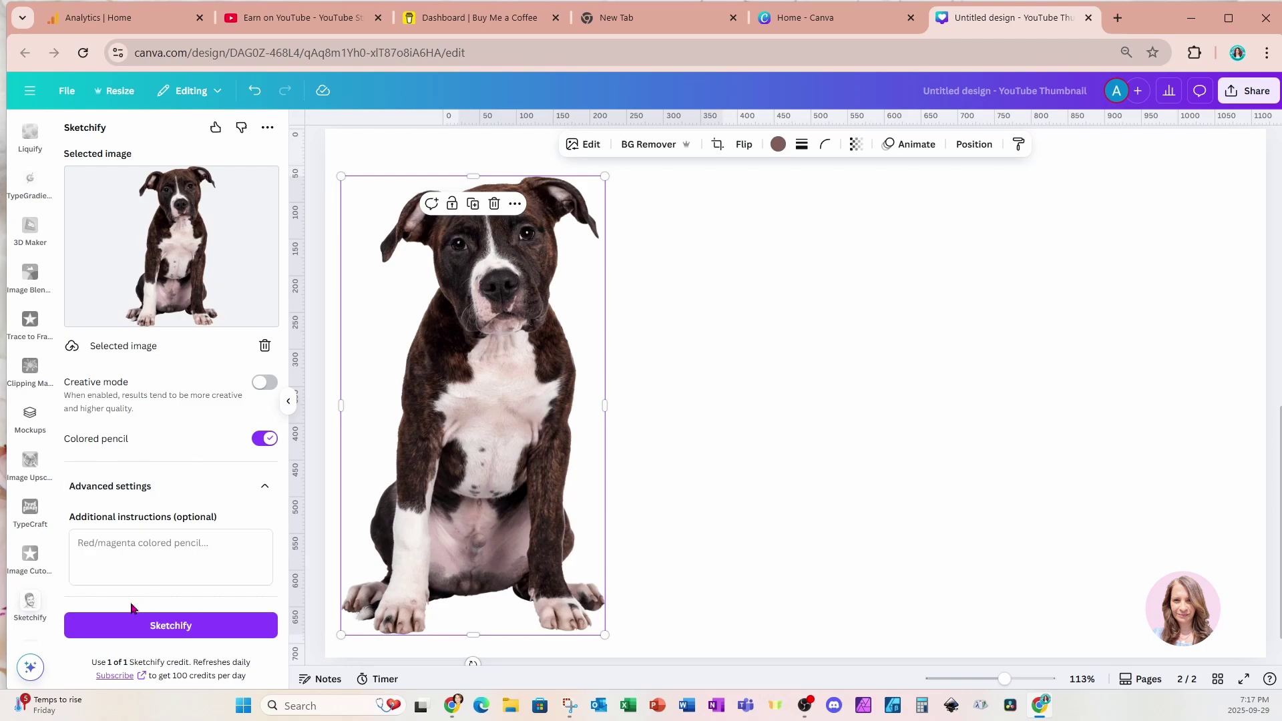
click(101, 629)
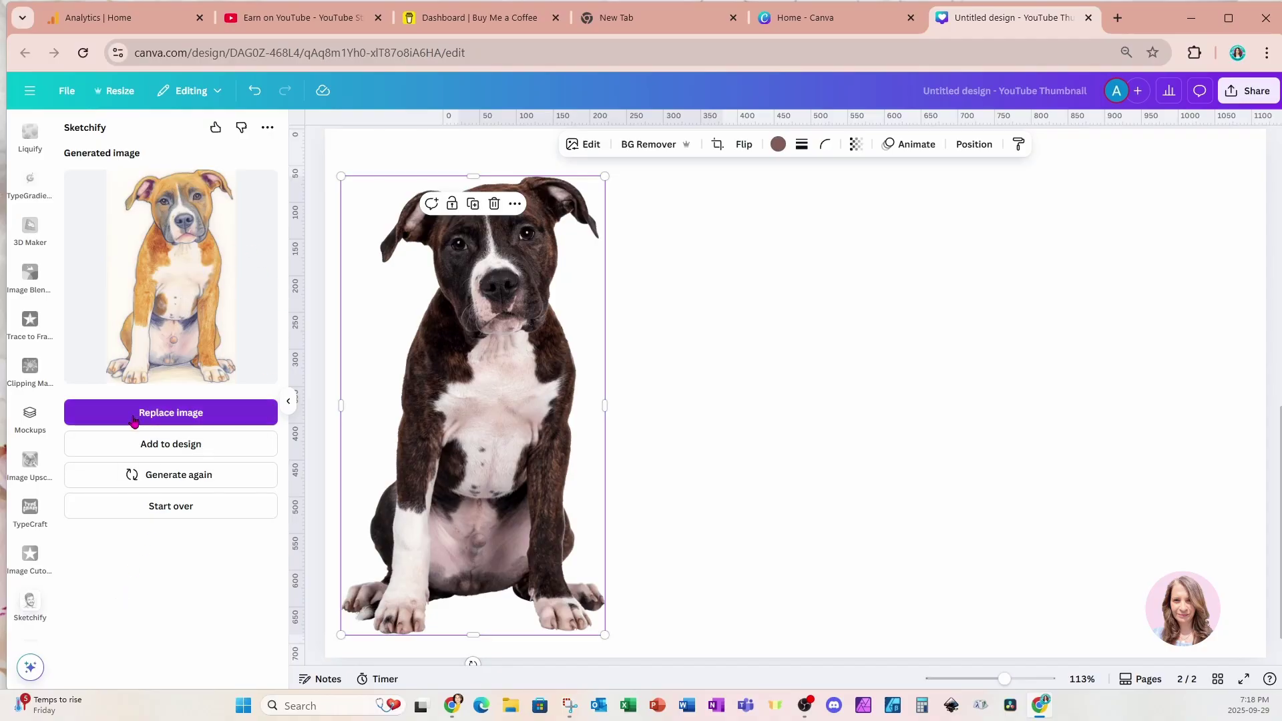
- Add the colored-pencil sketch beside the photo and enlarge it to about 409 by 679
click(87, 446)
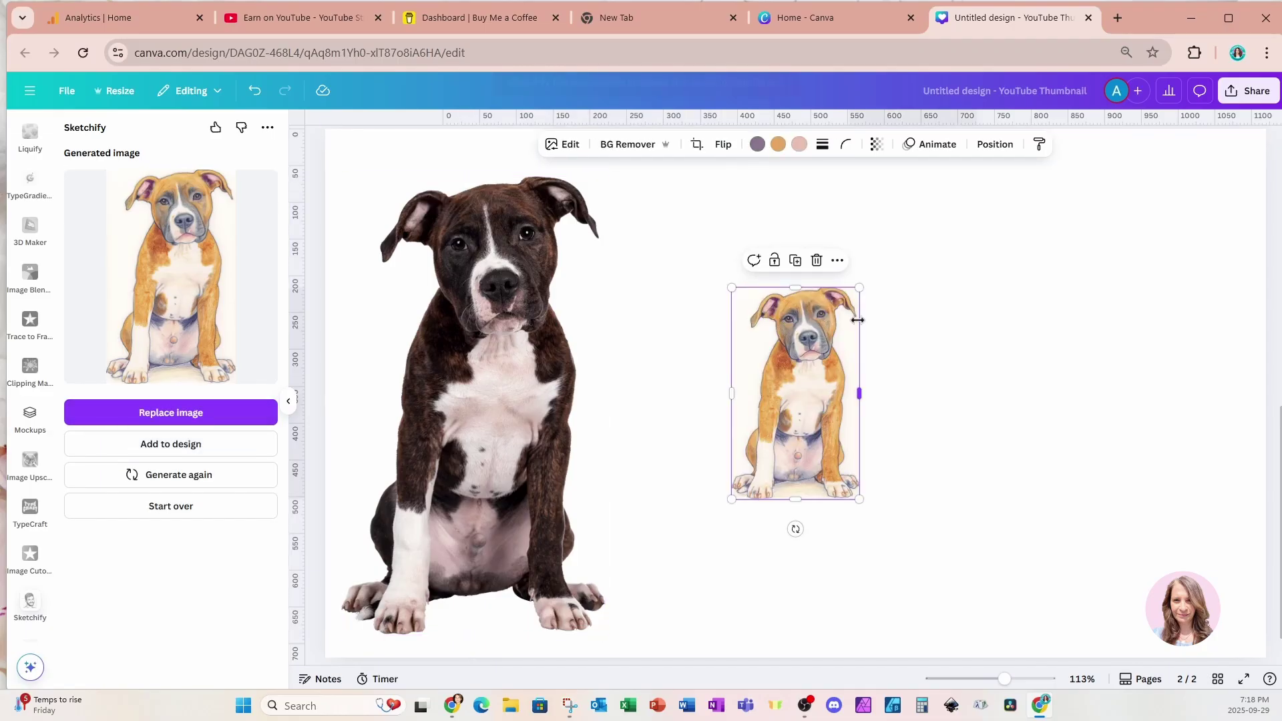
drag(860, 290, 1122, 163)
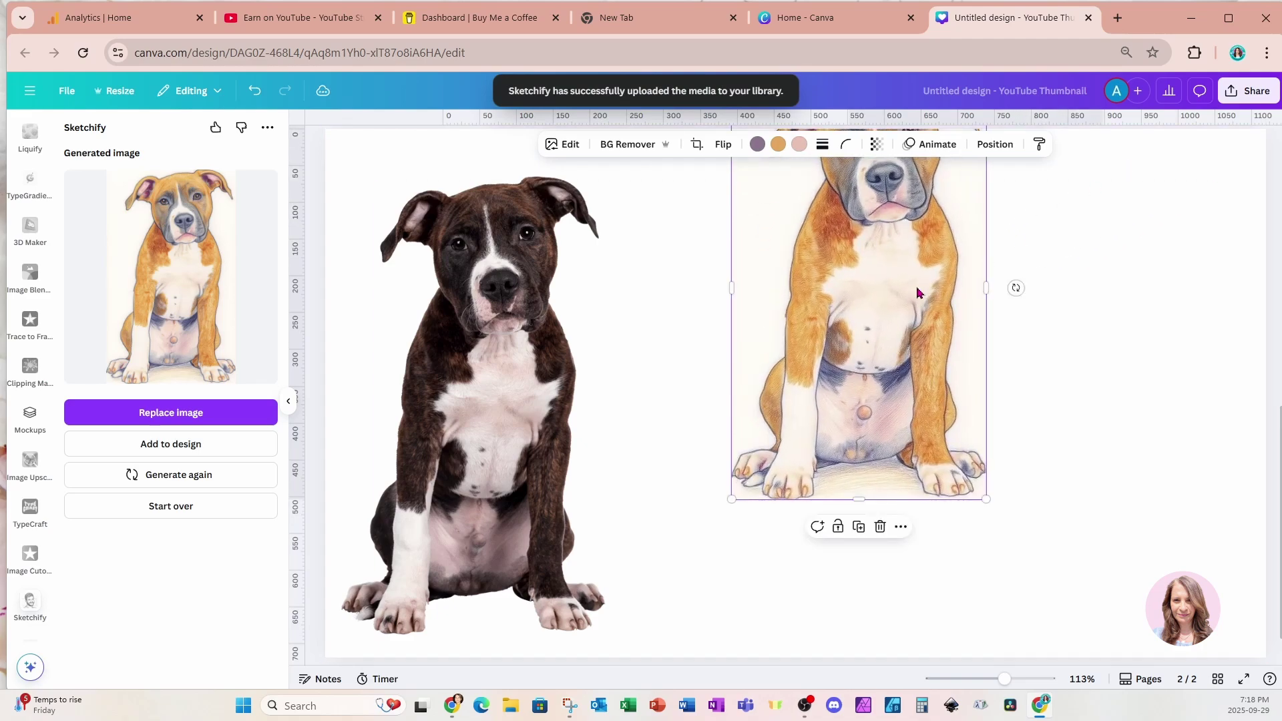
mouse_move(907, 292)
mouse_down()
mouse_move(845, 422)
mouse_move(825, 437)
mouse_up()
drag(899, 223, 975, 166)
click(1040, 234)
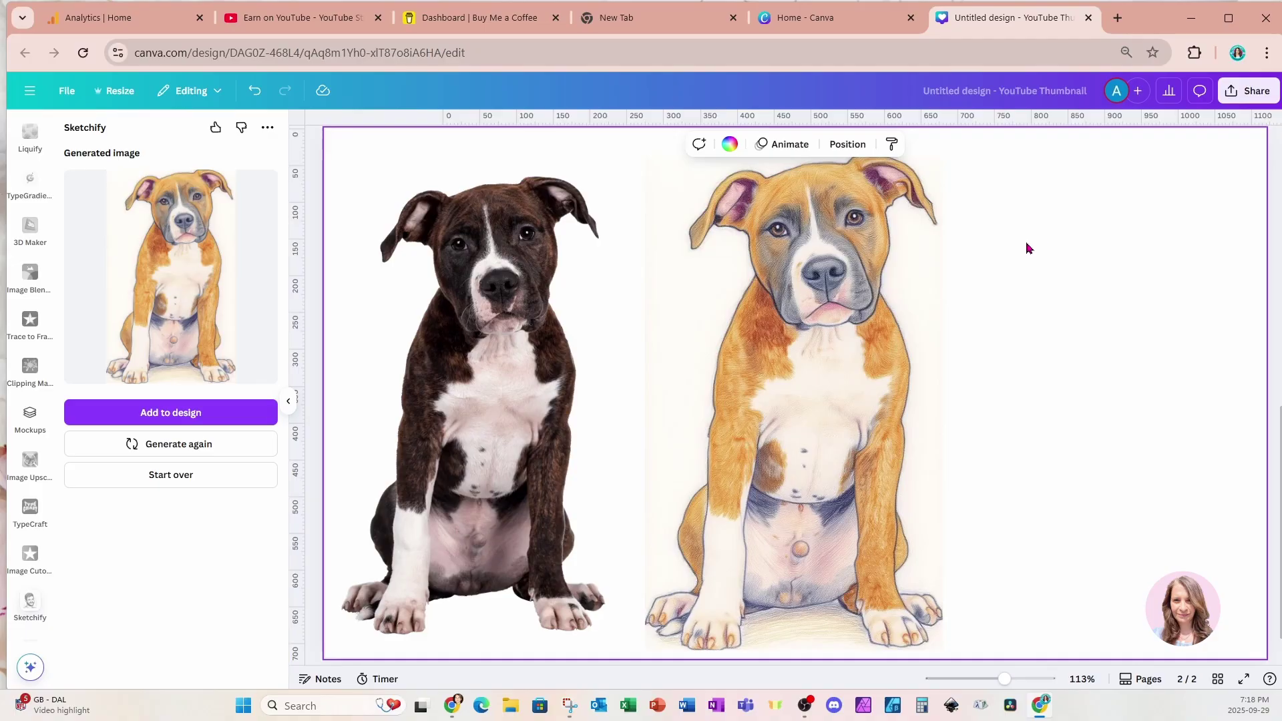
- Recolour the sketch's orange fur using the Dark gray red photo colour swatch
click(881, 461)
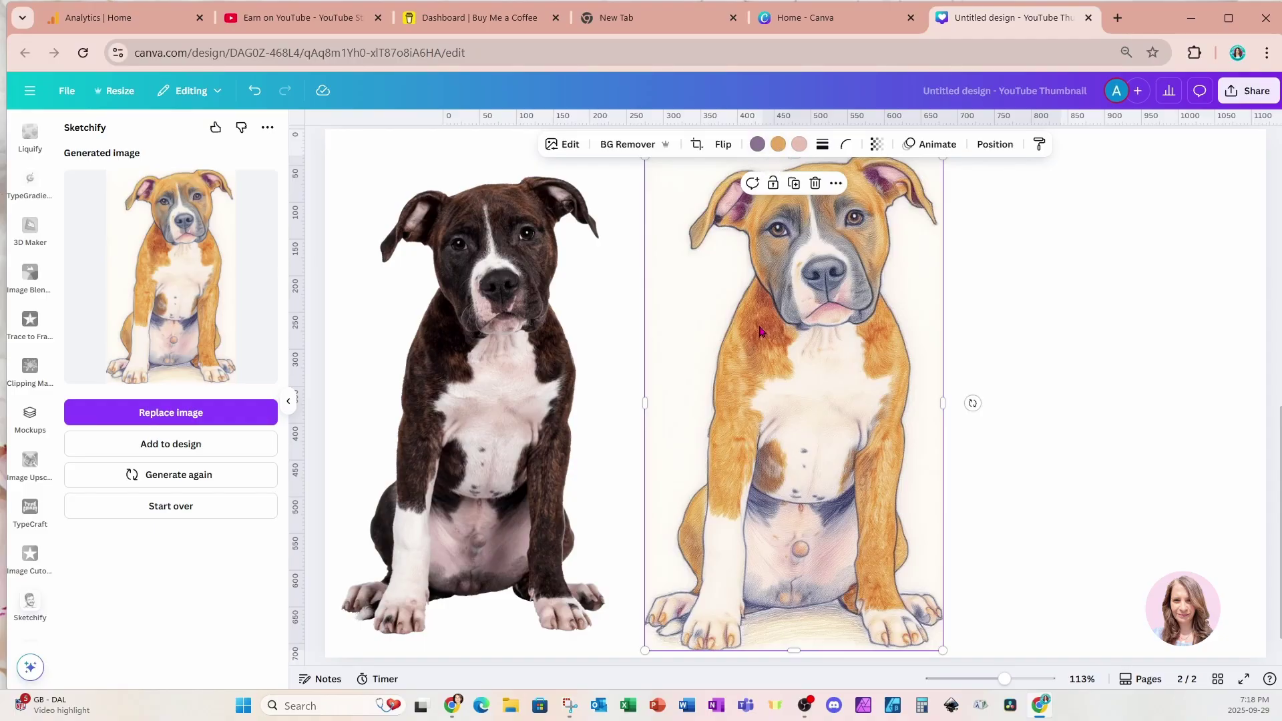
click(778, 146)
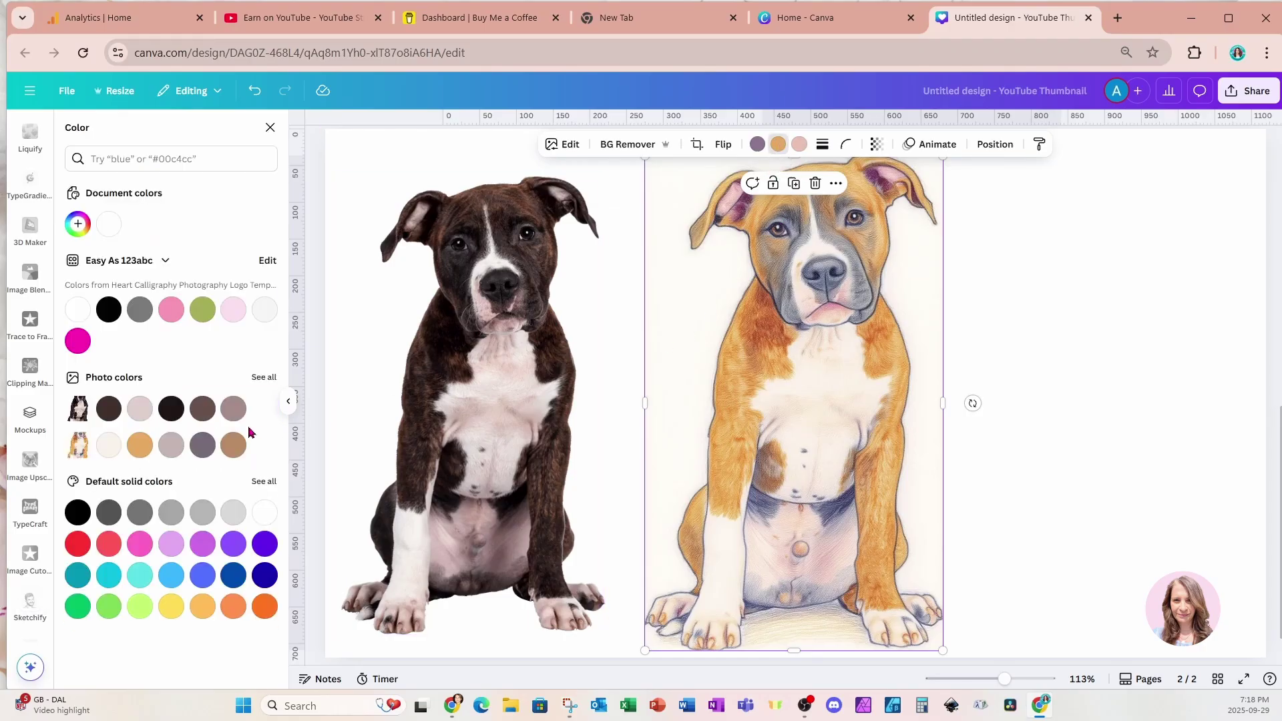
click(203, 412)
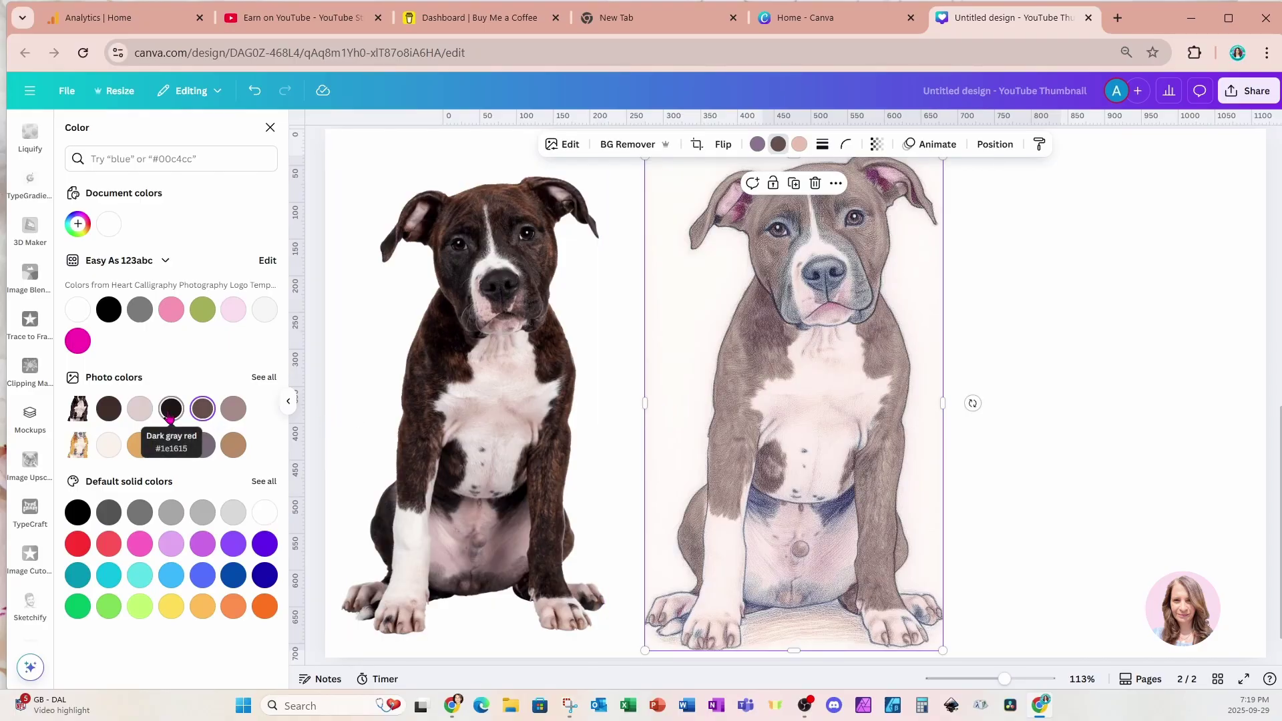
click(171, 409)
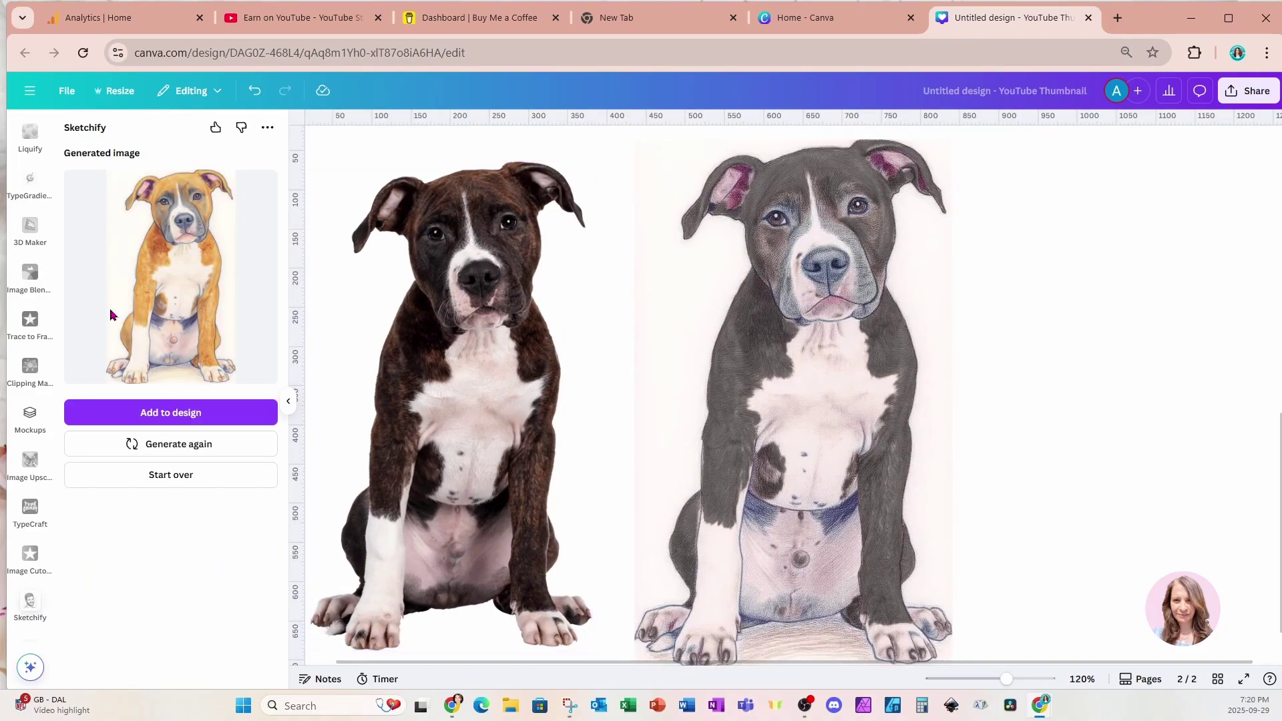
- Add another orange sketch copy, place it right of the grey one, and enlarge it
click(127, 413)
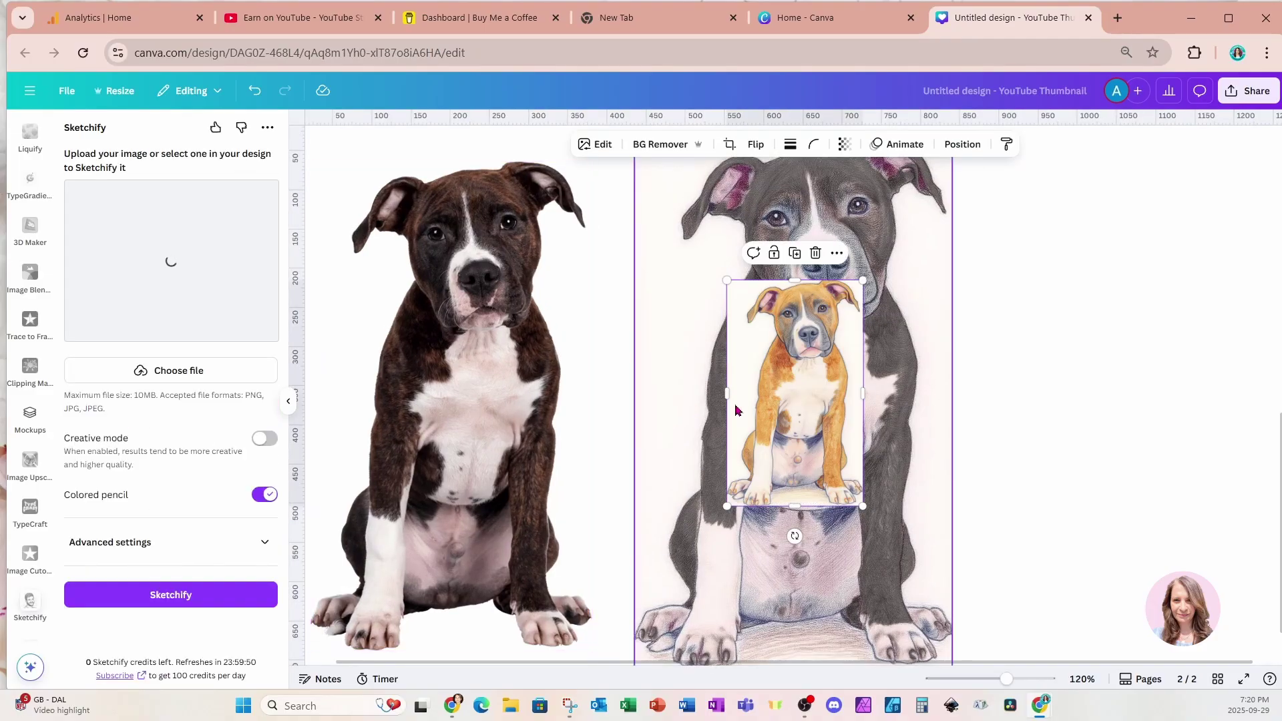
mouse_move(804, 417)
mouse_down()
mouse_move(951, 432)
mouse_move(1109, 480)
mouse_move(1116, 516)
mouse_up()
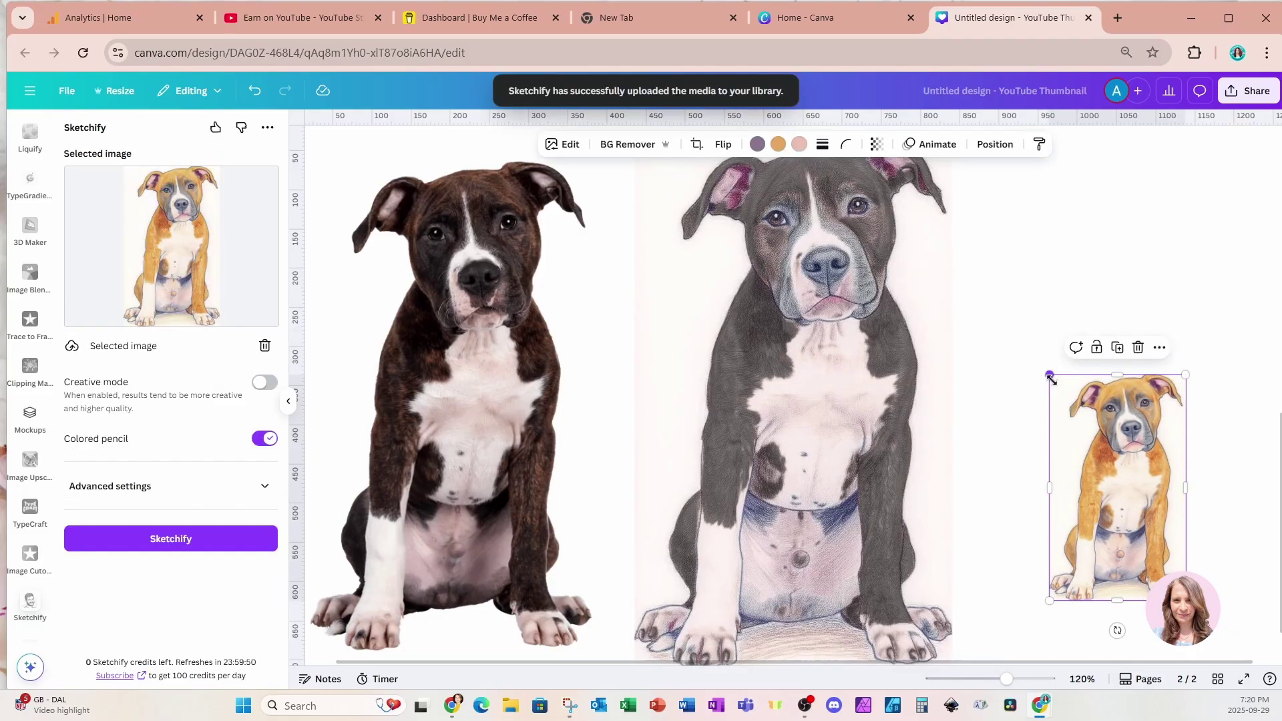
mouse_move(1050, 375)
mouse_down()
mouse_move(932, 249)
mouse_move(868, 134)
mouse_up()
drag(962, 287, 1037, 338)
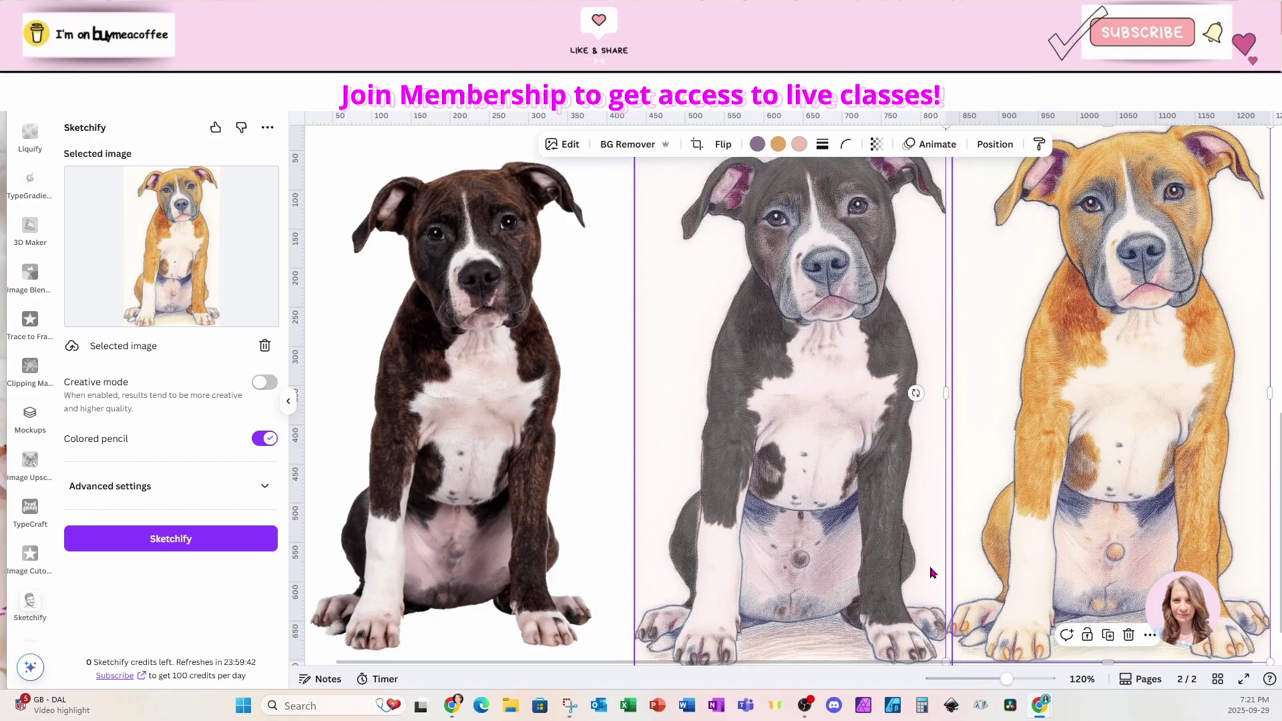
- Scroll up to page 1 and zoom to about 199% to inspect the dog variants
scroll(933, 573, up, 3)
scroll(933, 573, up, 3)
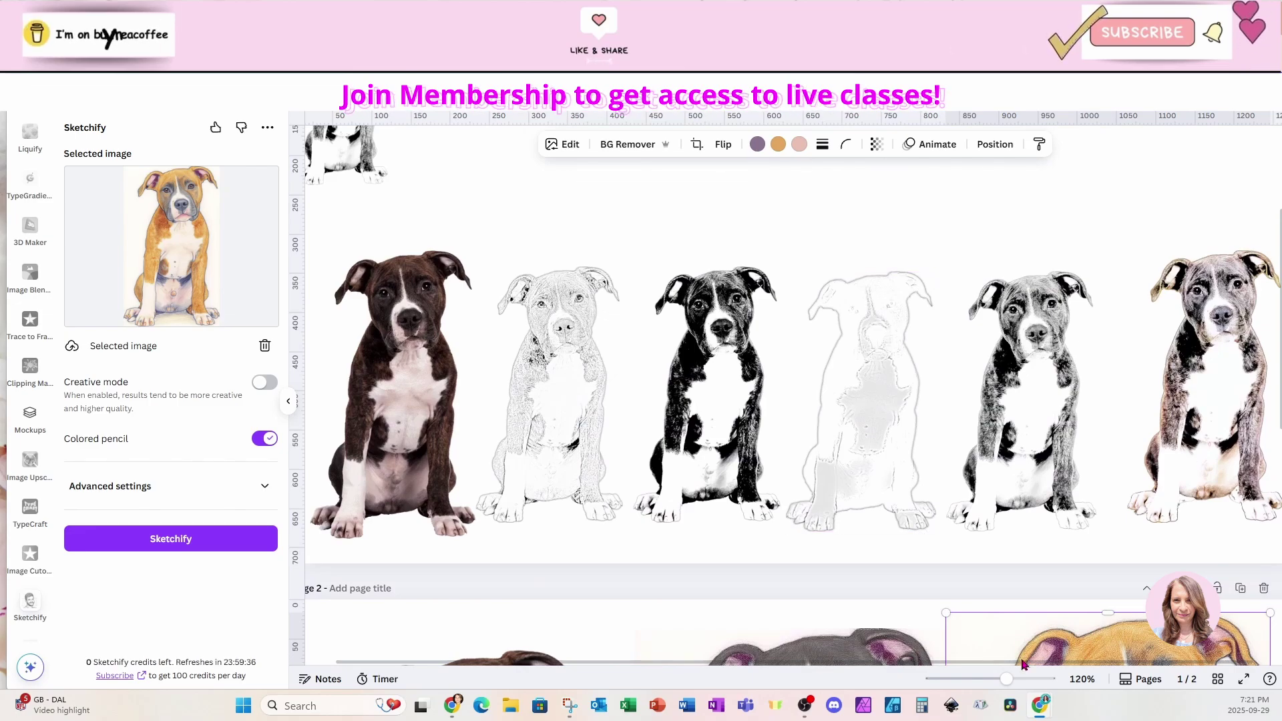
drag(1006, 679, 1029, 679)
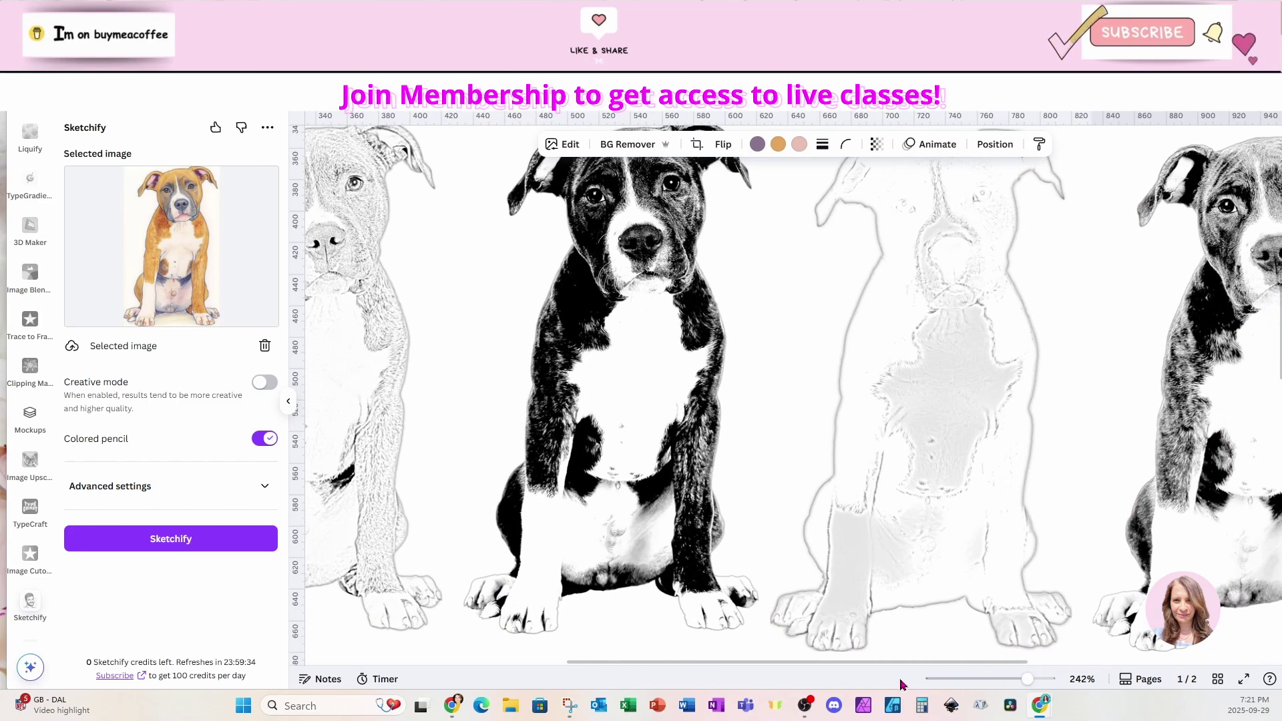
drag(898, 662, 1149, 661)
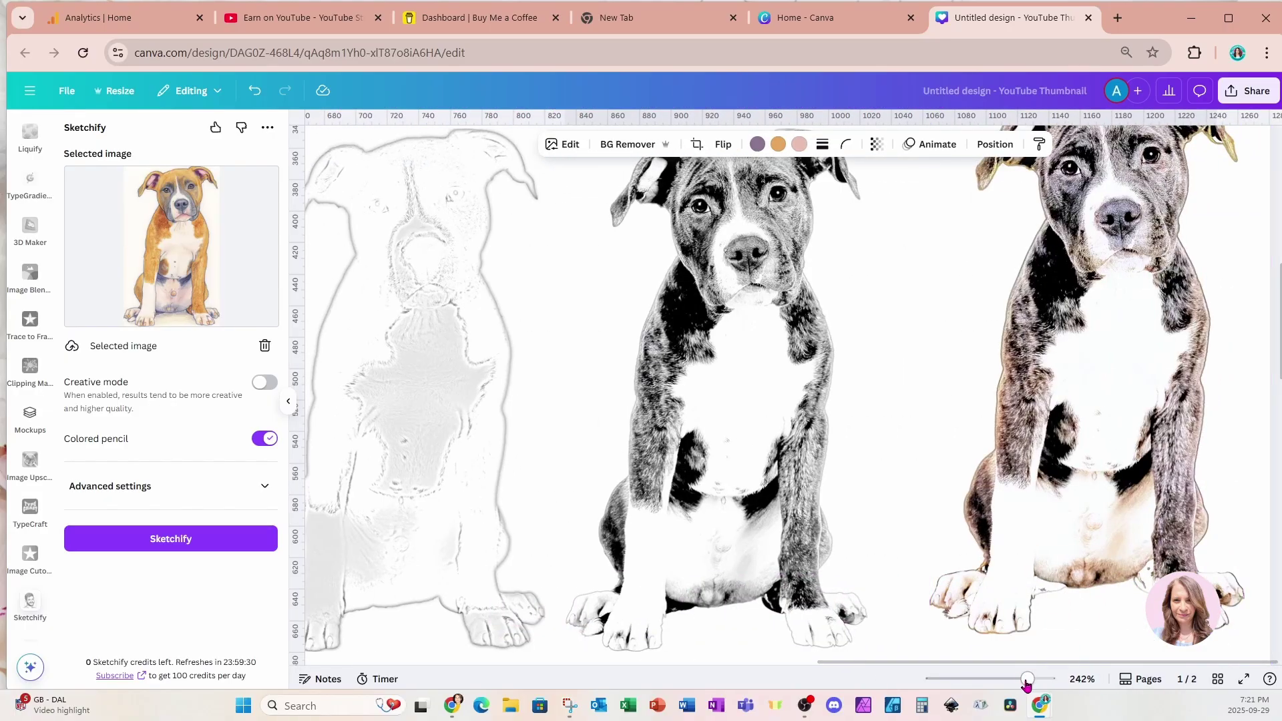
drag(1028, 680, 1022, 682)
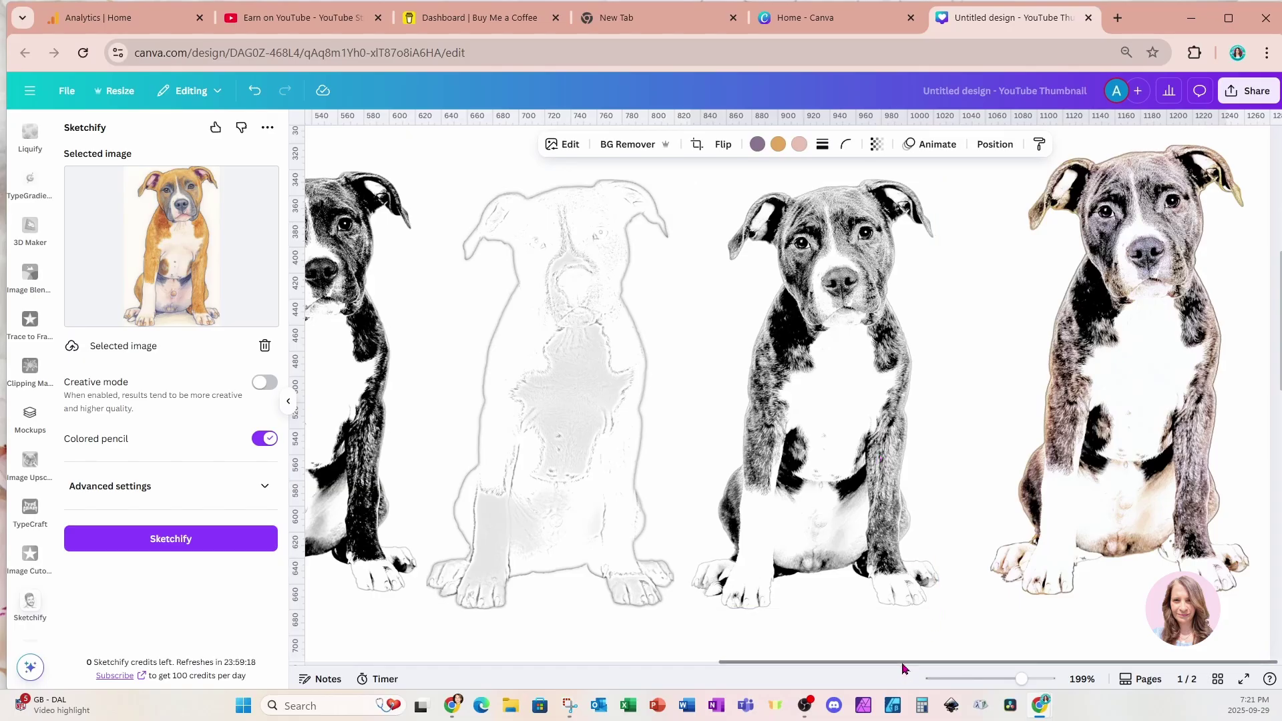
drag(905, 663, 679, 604)
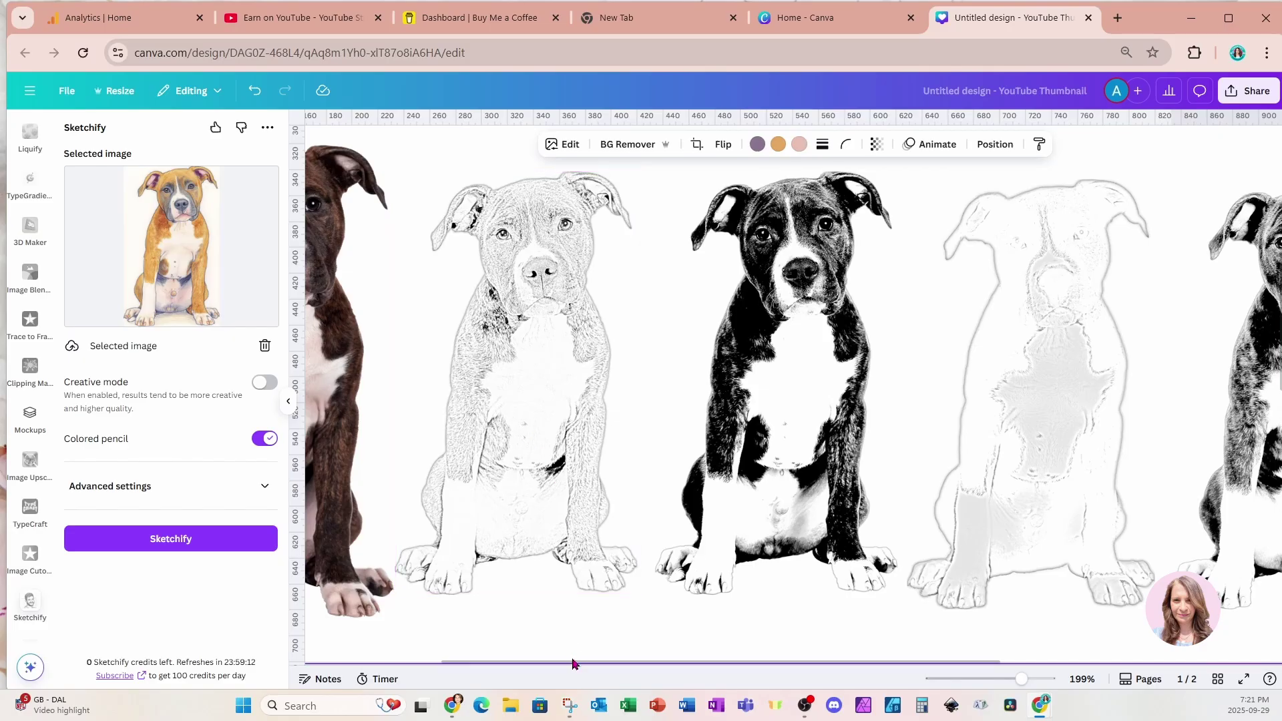
drag(573, 663, 457, 663)
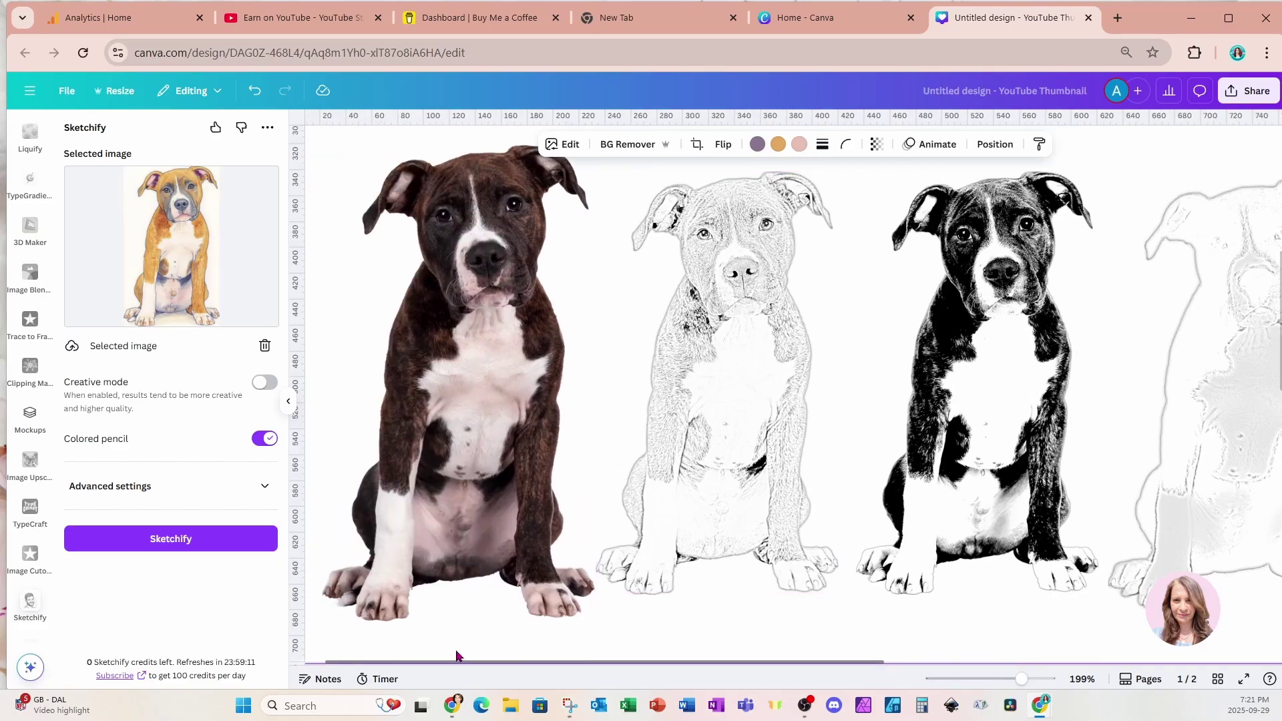
- Collapse the side panel and zoom out to 118% for a wider canvas view
click(290, 405)
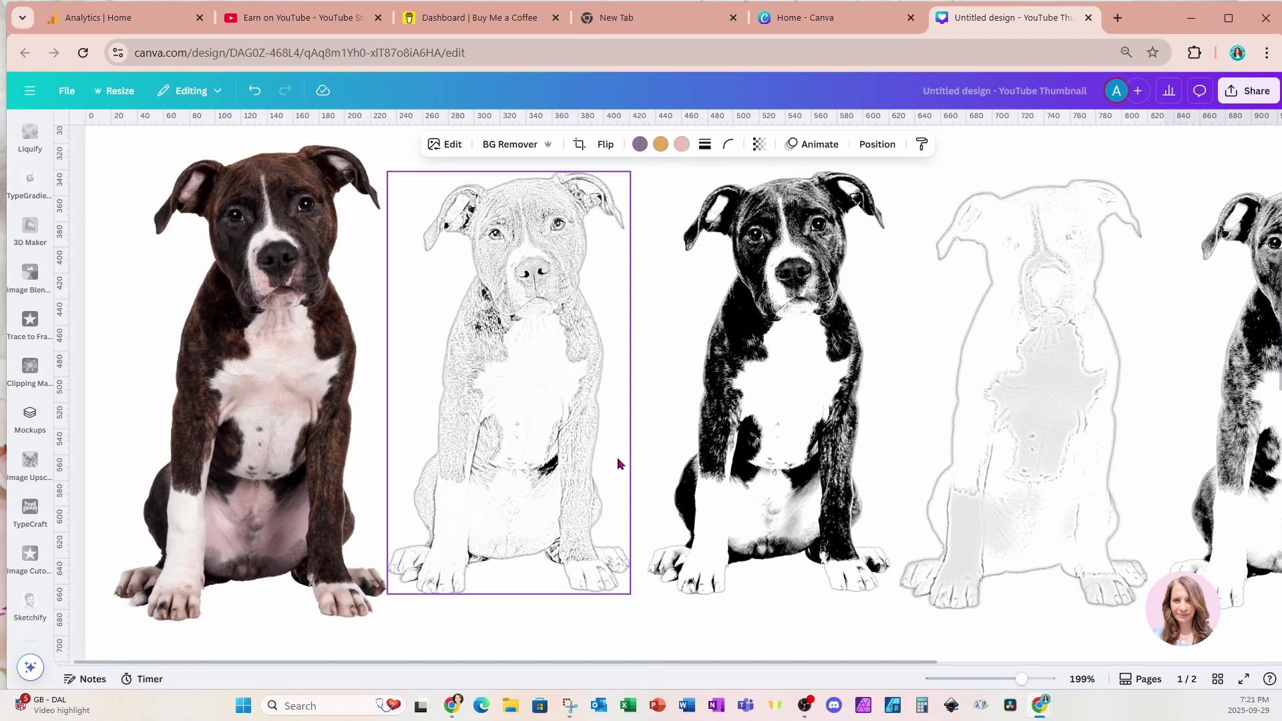
click(1016, 679)
drag(1016, 679, 1005, 679)
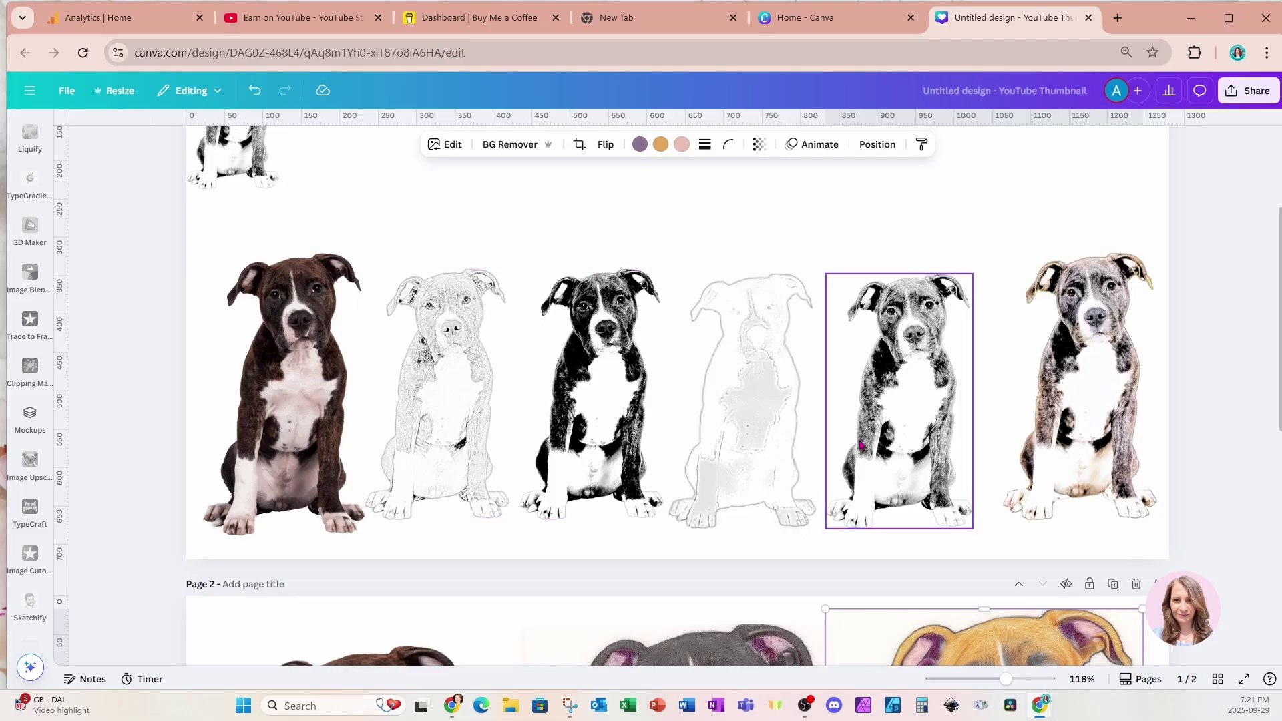
scroll(938, 451, down, 5)
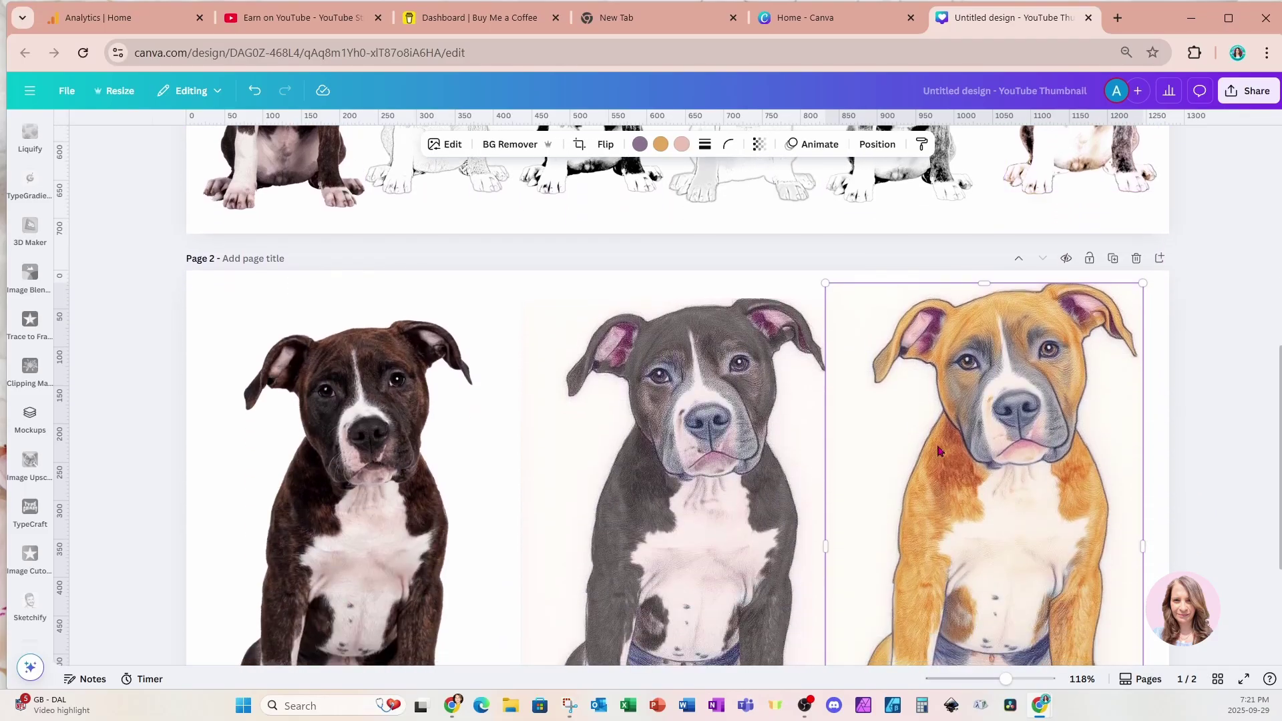
click(938, 451)
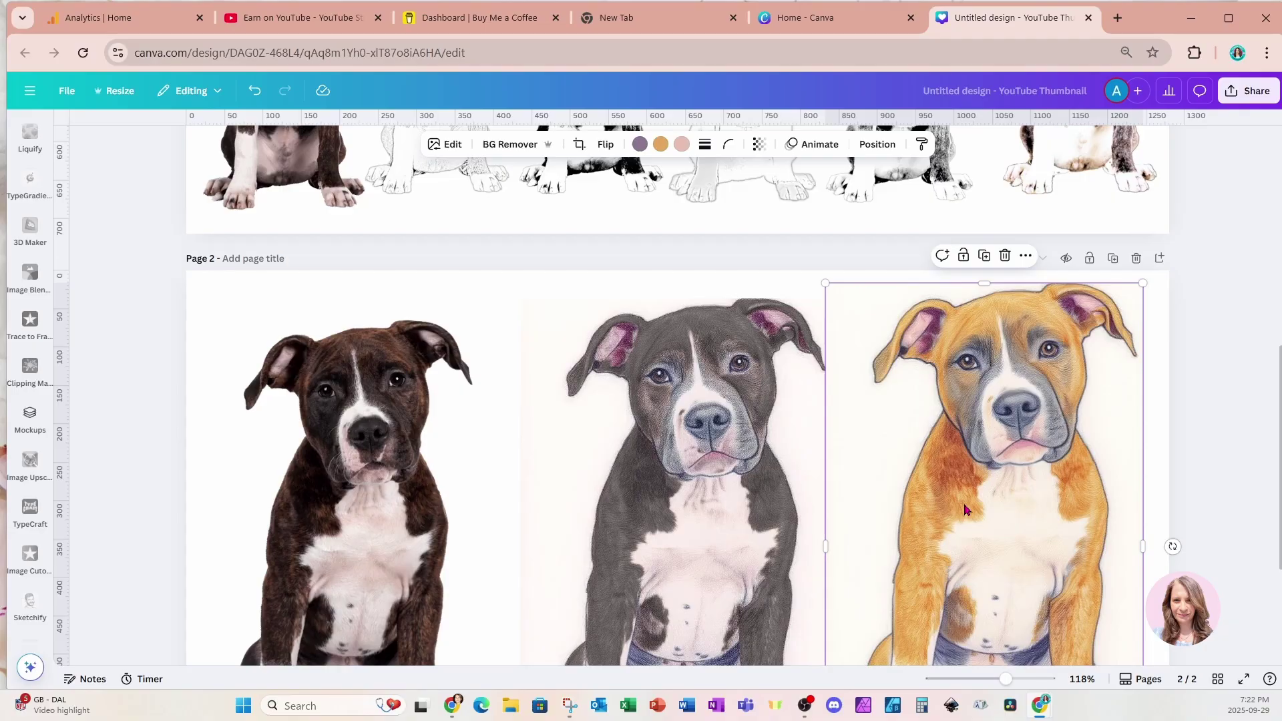
scroll(966, 509, down, 2)
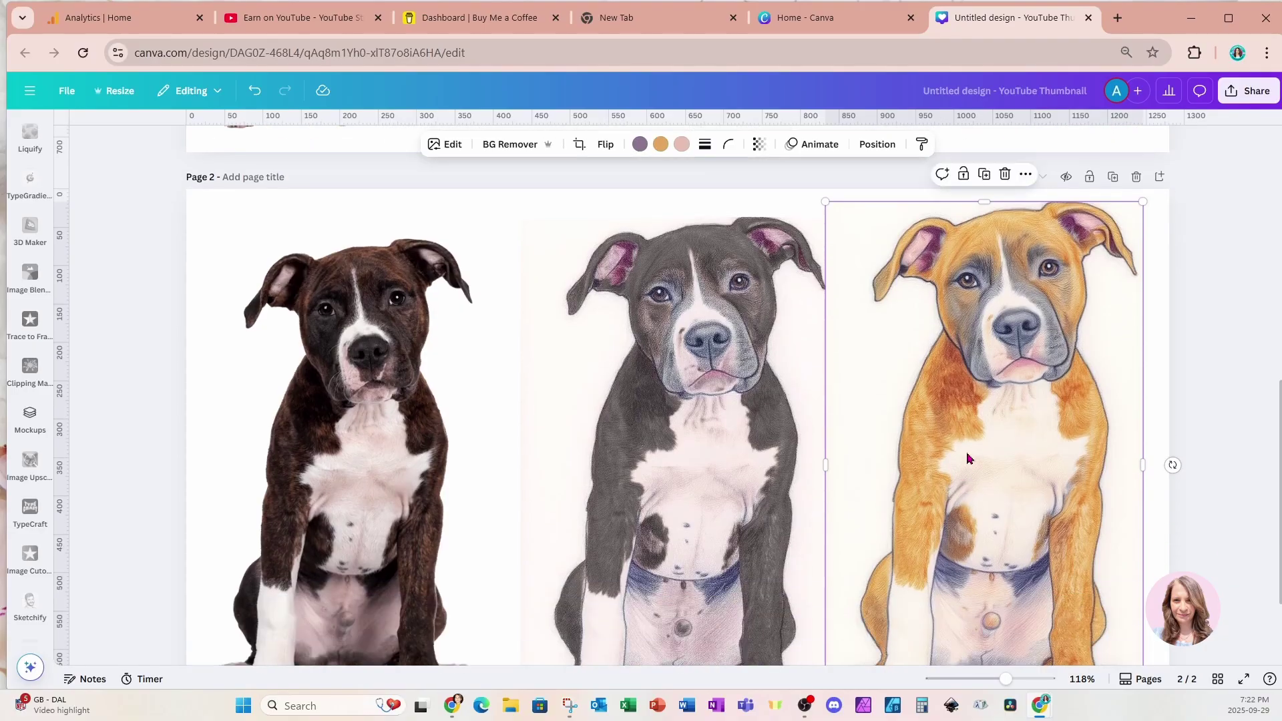
scroll(969, 458, down, 2)
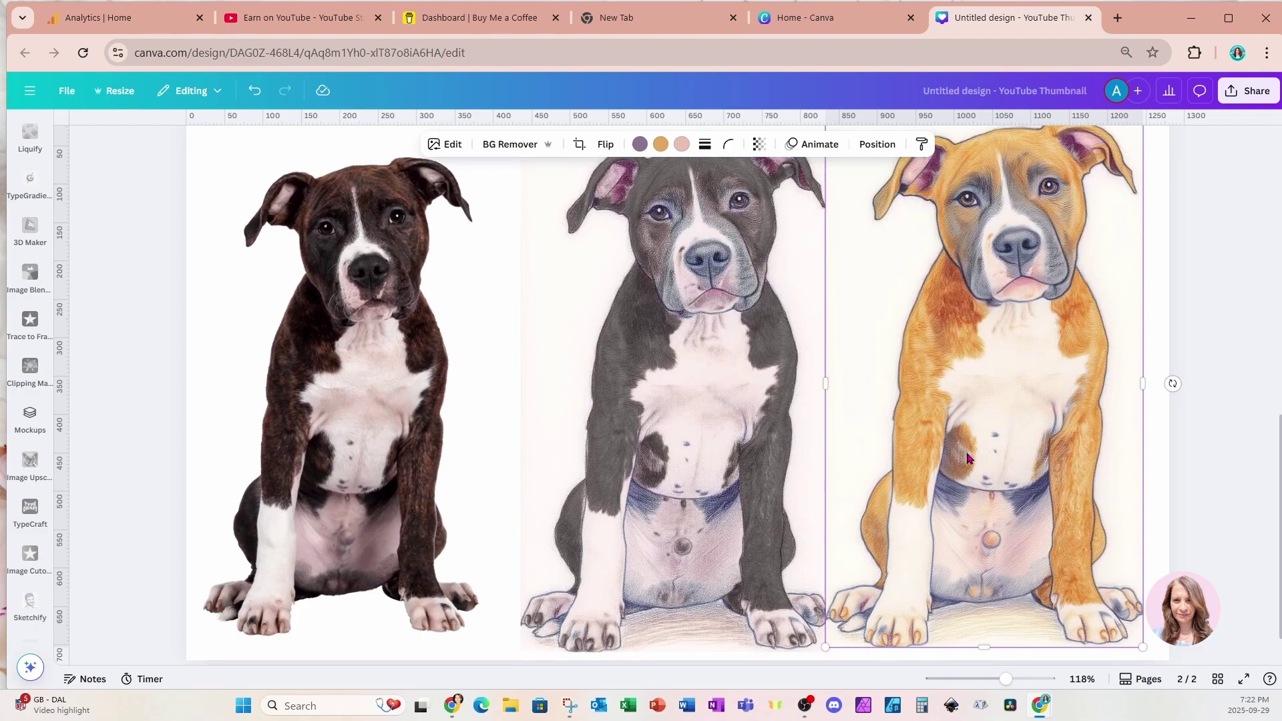